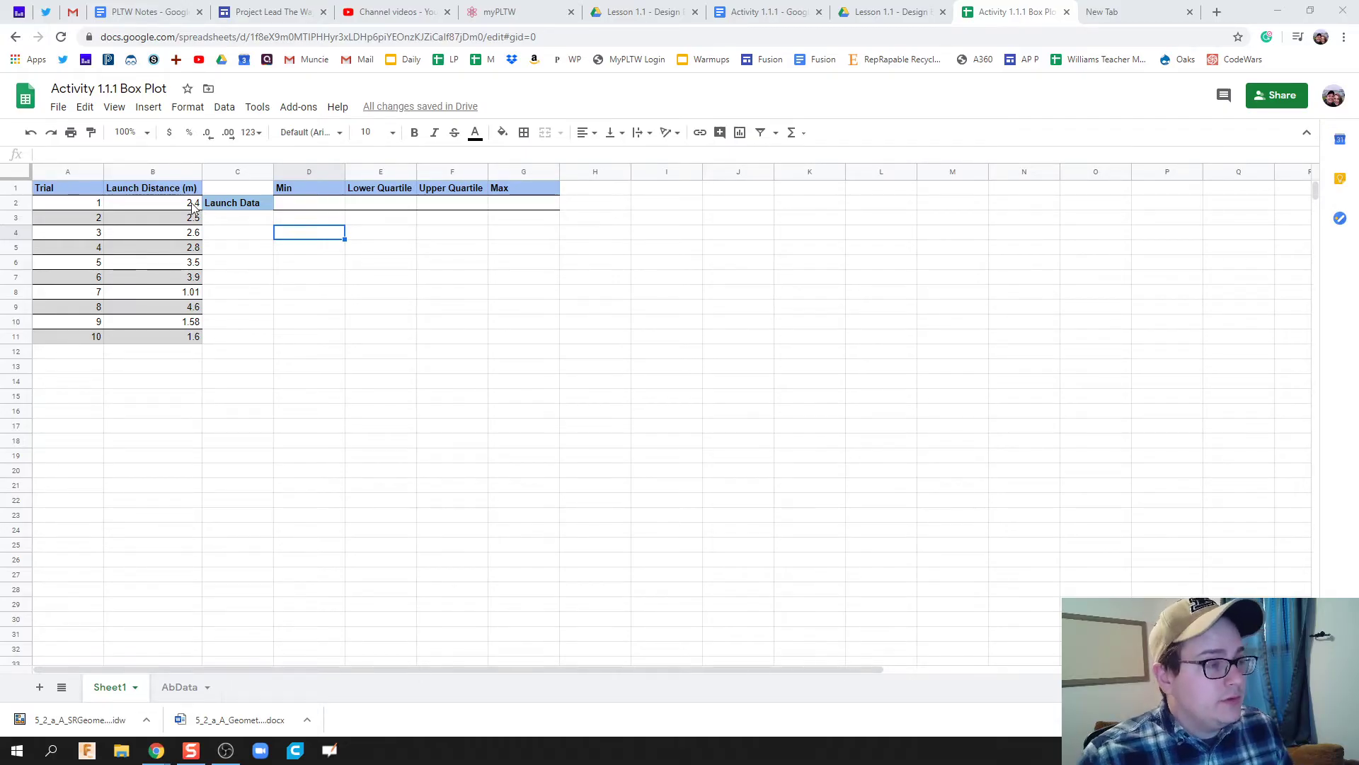
Start a formula in D2, removing an accidental D3 reference, and zoom the sheet in.
drag(193, 206, 176, 338)
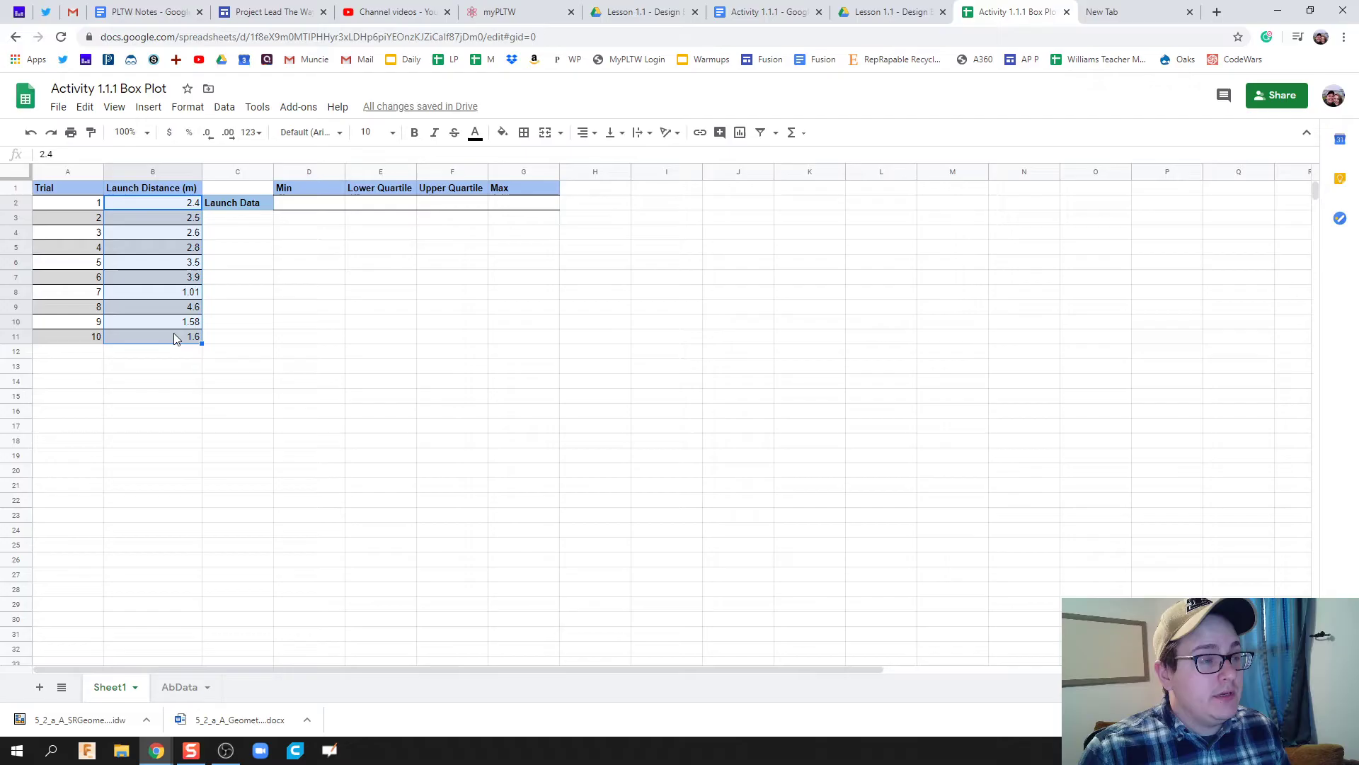
click(288, 247)
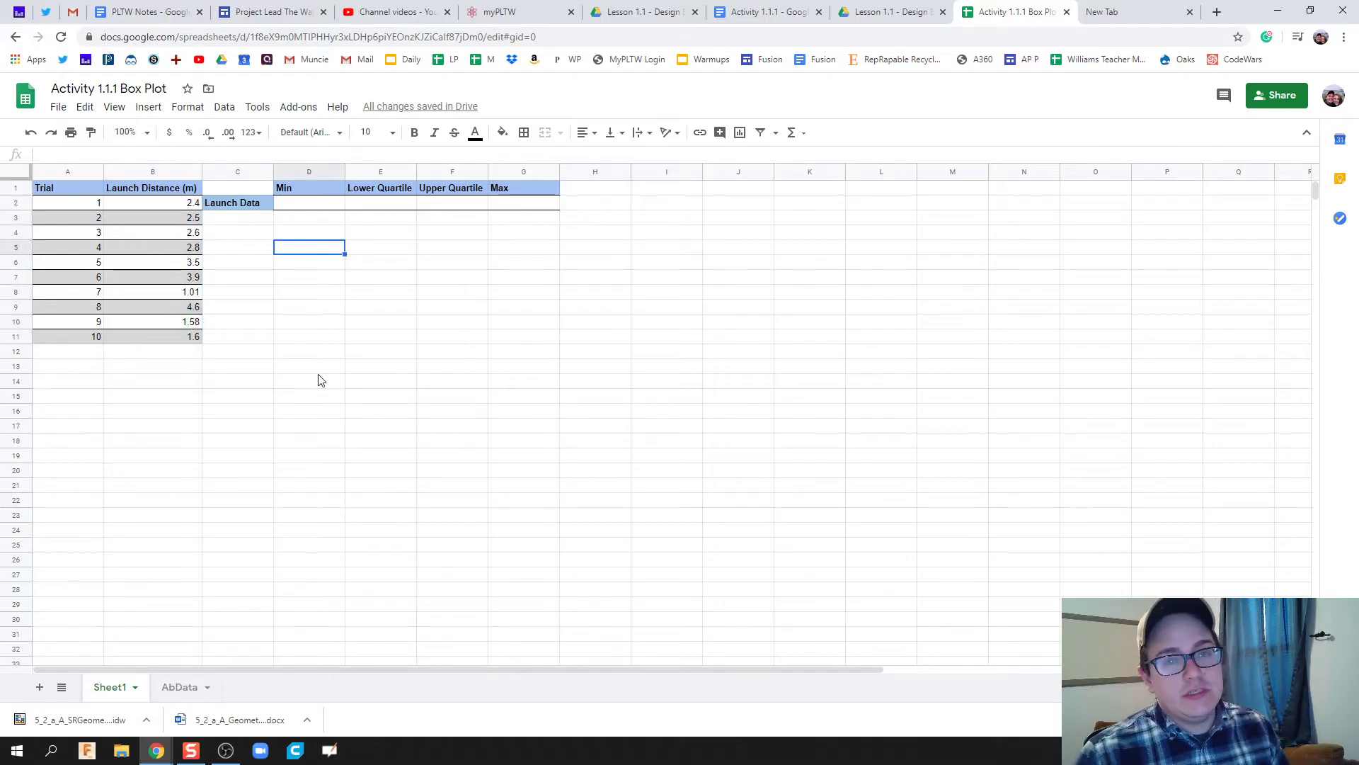
click(312, 207)
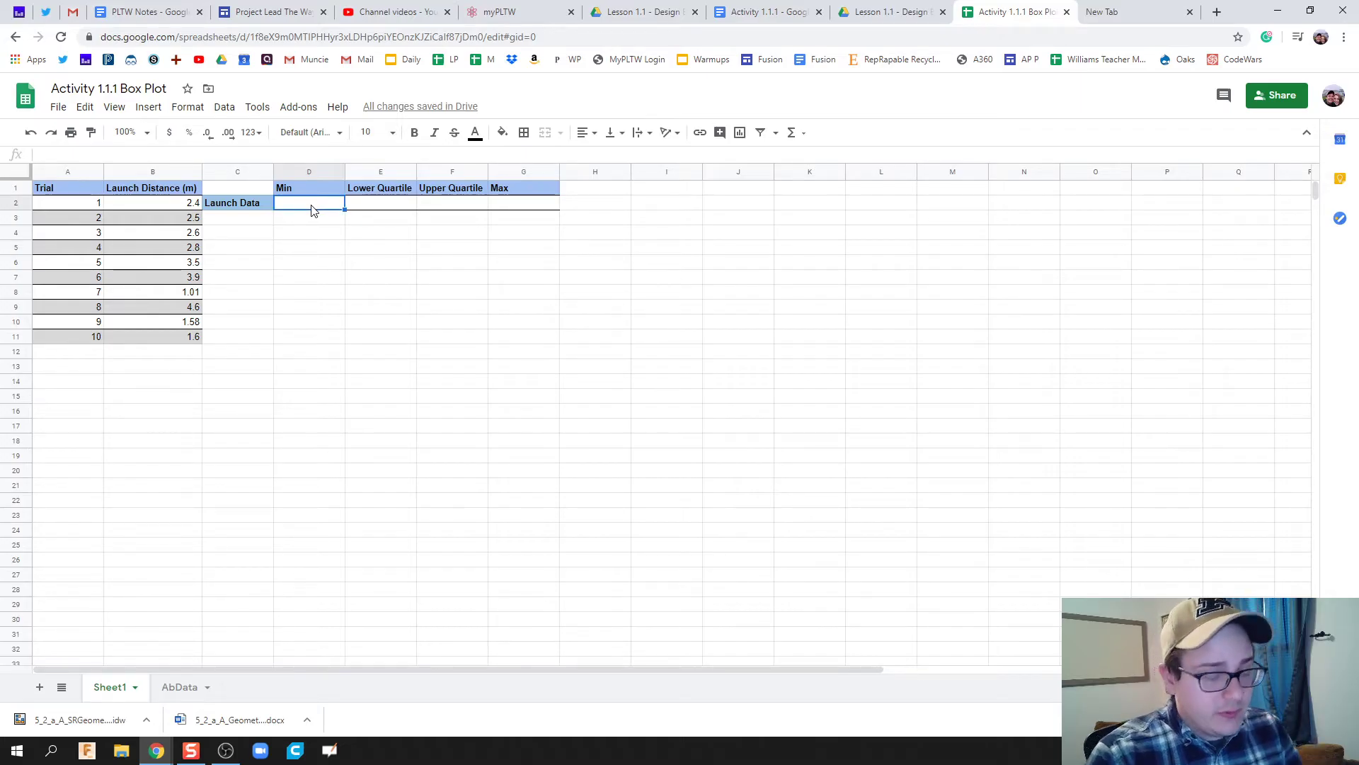
text(=)
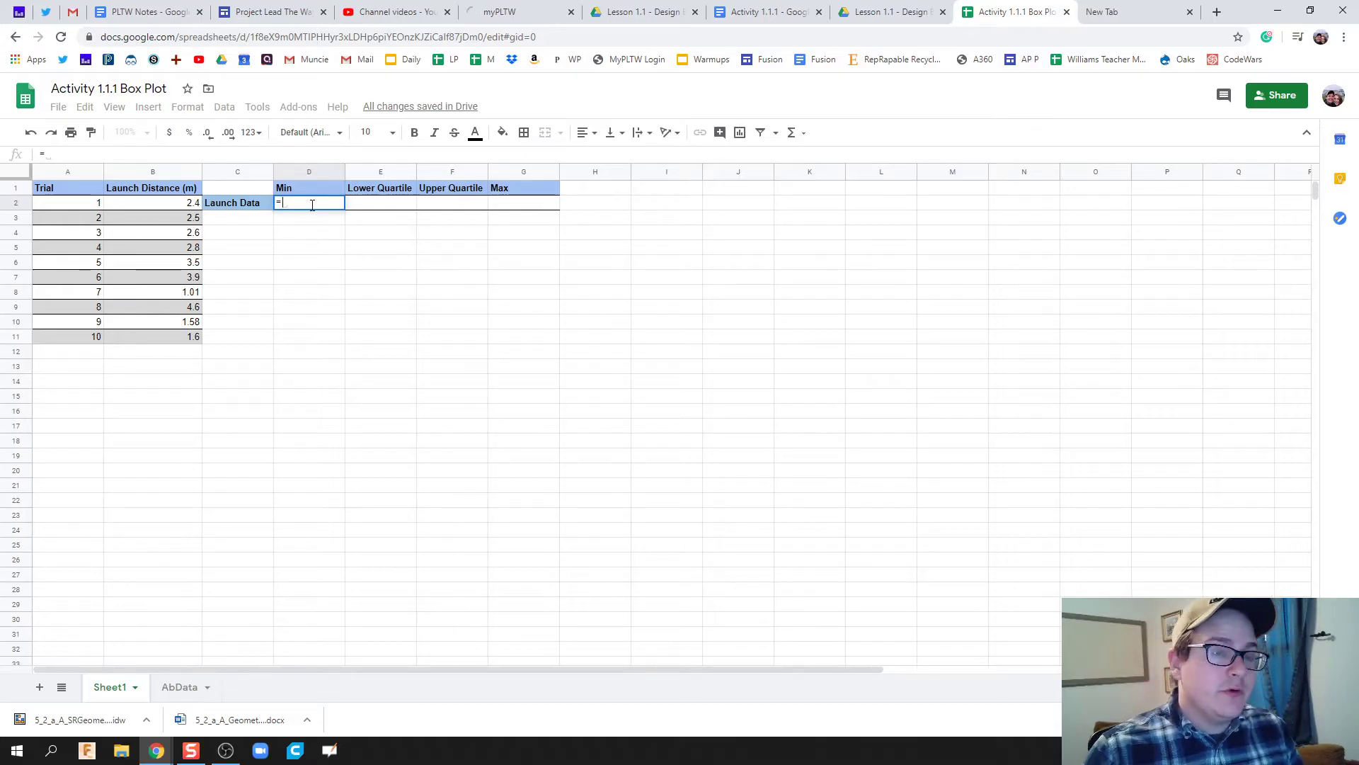
click(315, 221)
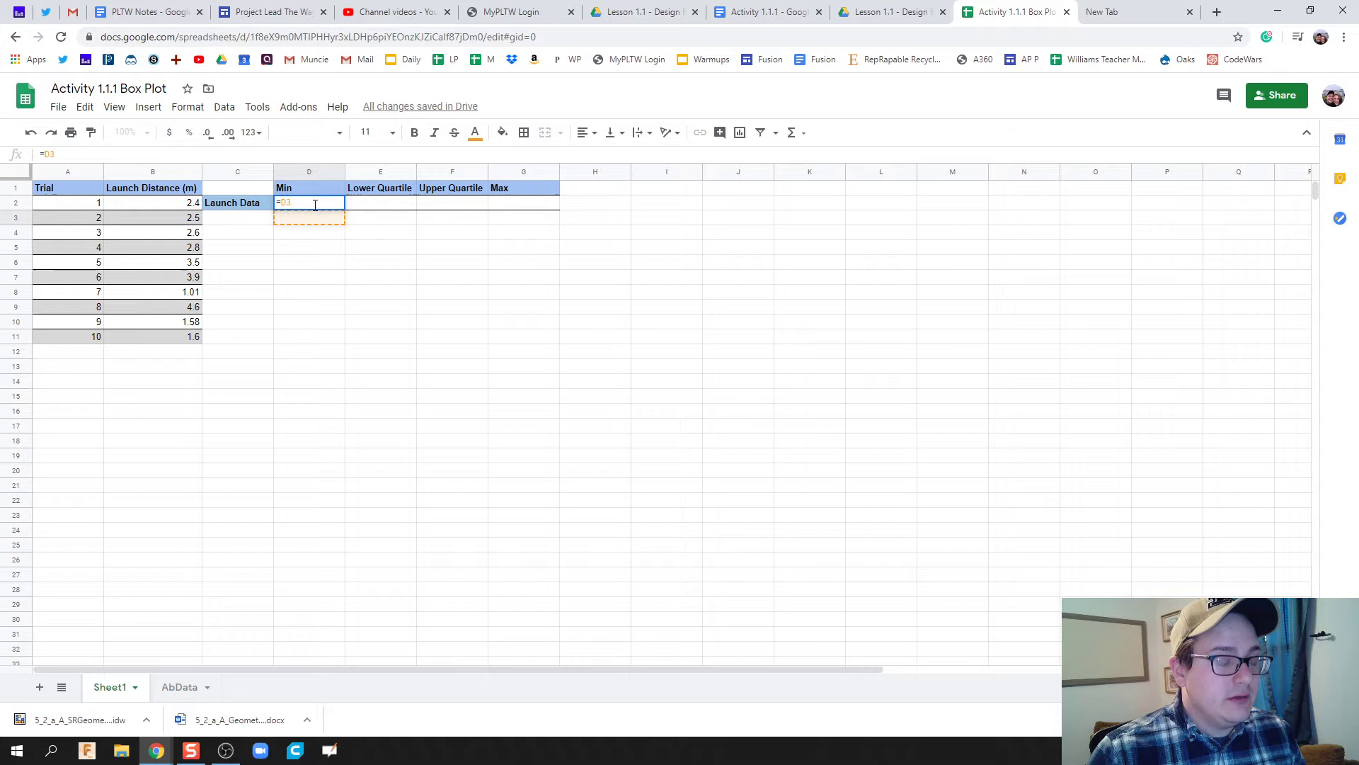
key(BackSpace)
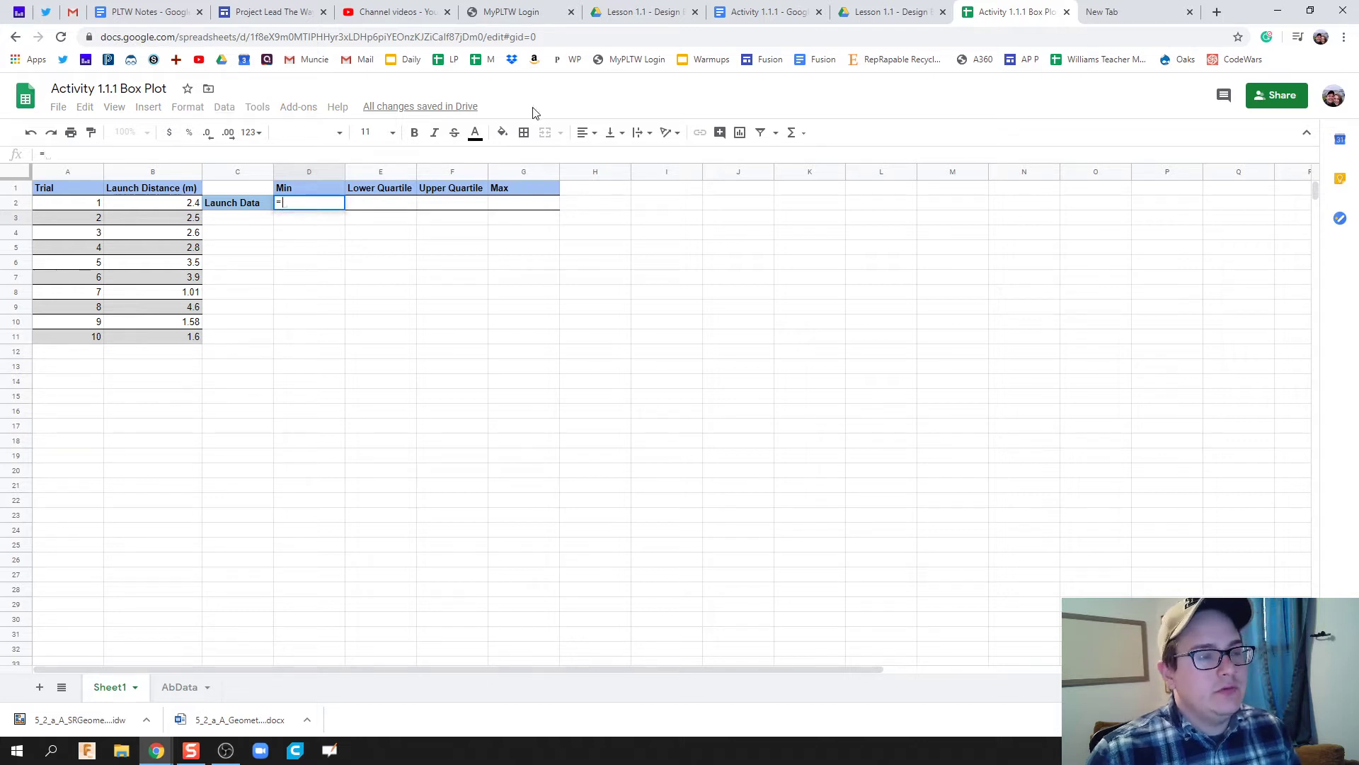
key(ctrl+plus)
key(ctrl+plus)
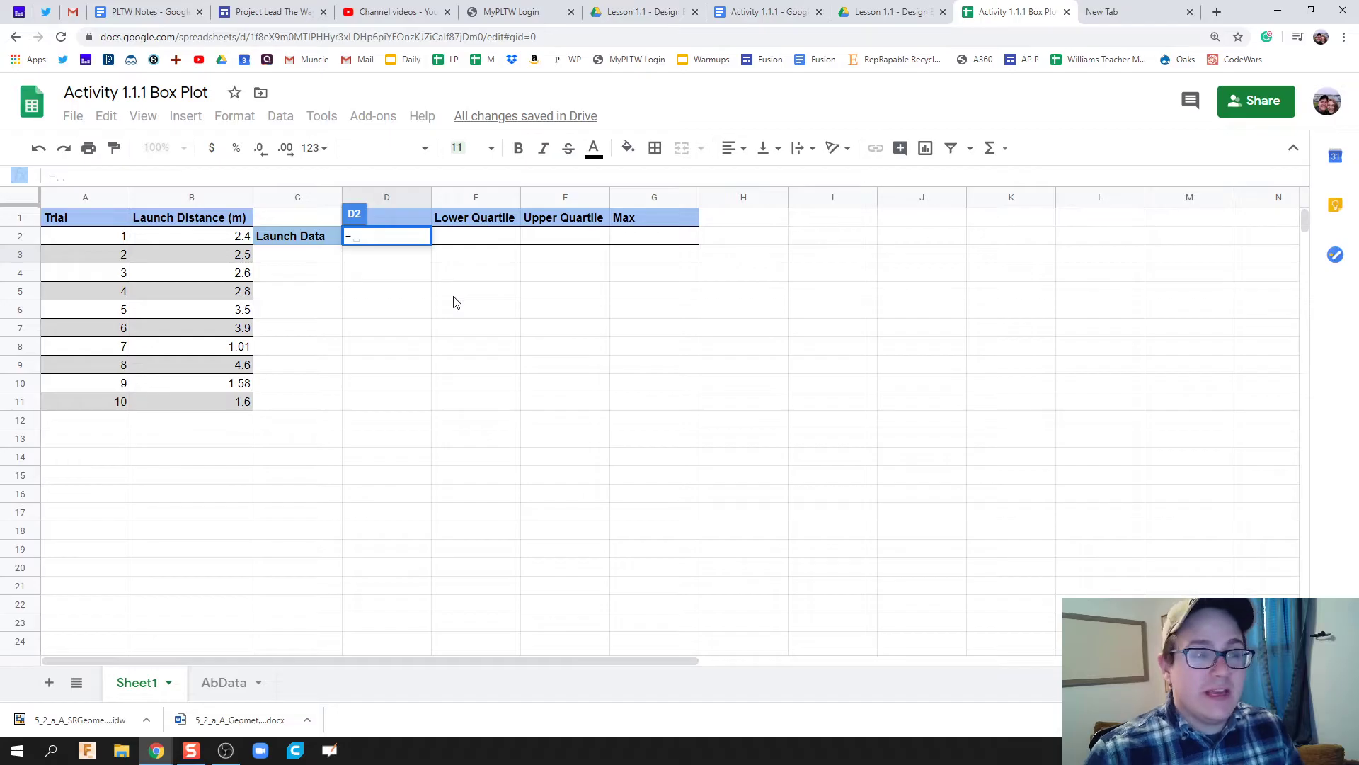
Complete =MIN(B2:B11) in D2 so the minimum launch distance shows 1.01.
click(374, 240)
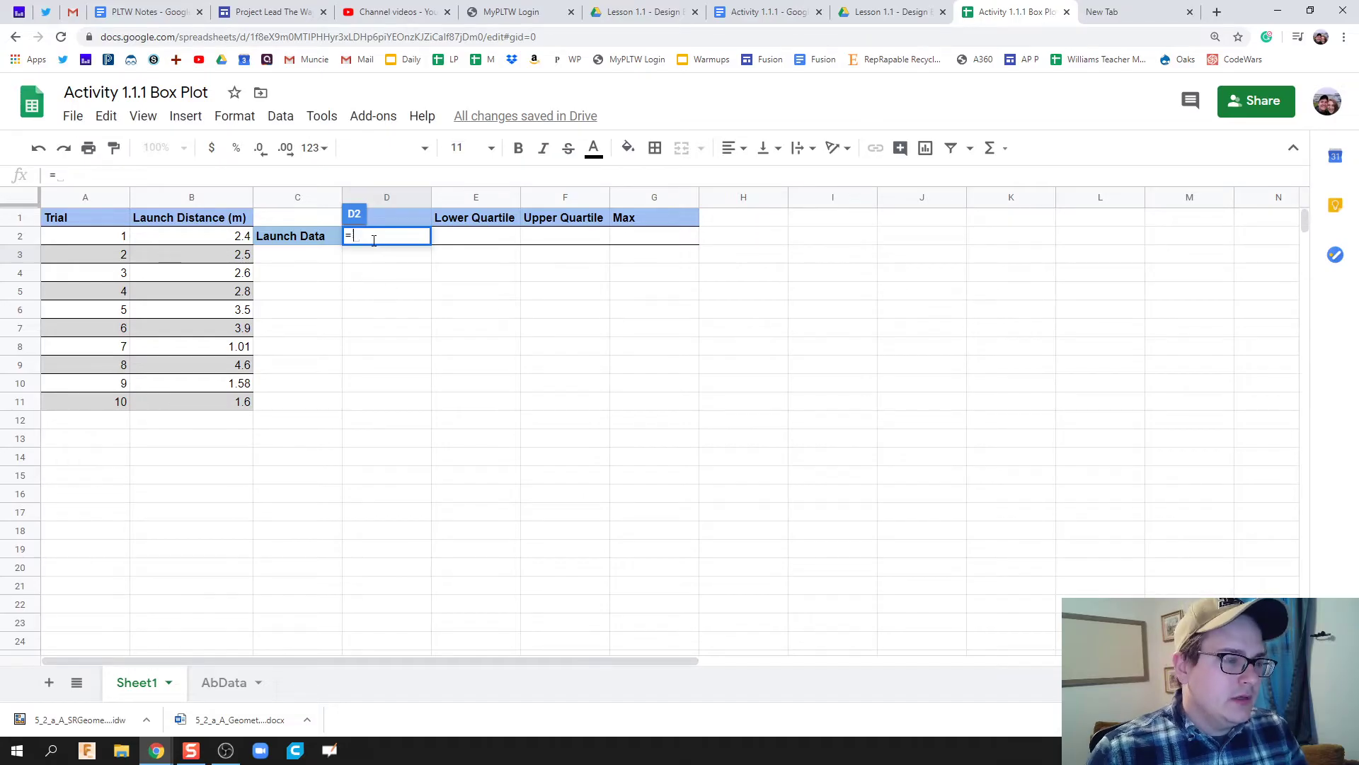
text(min()
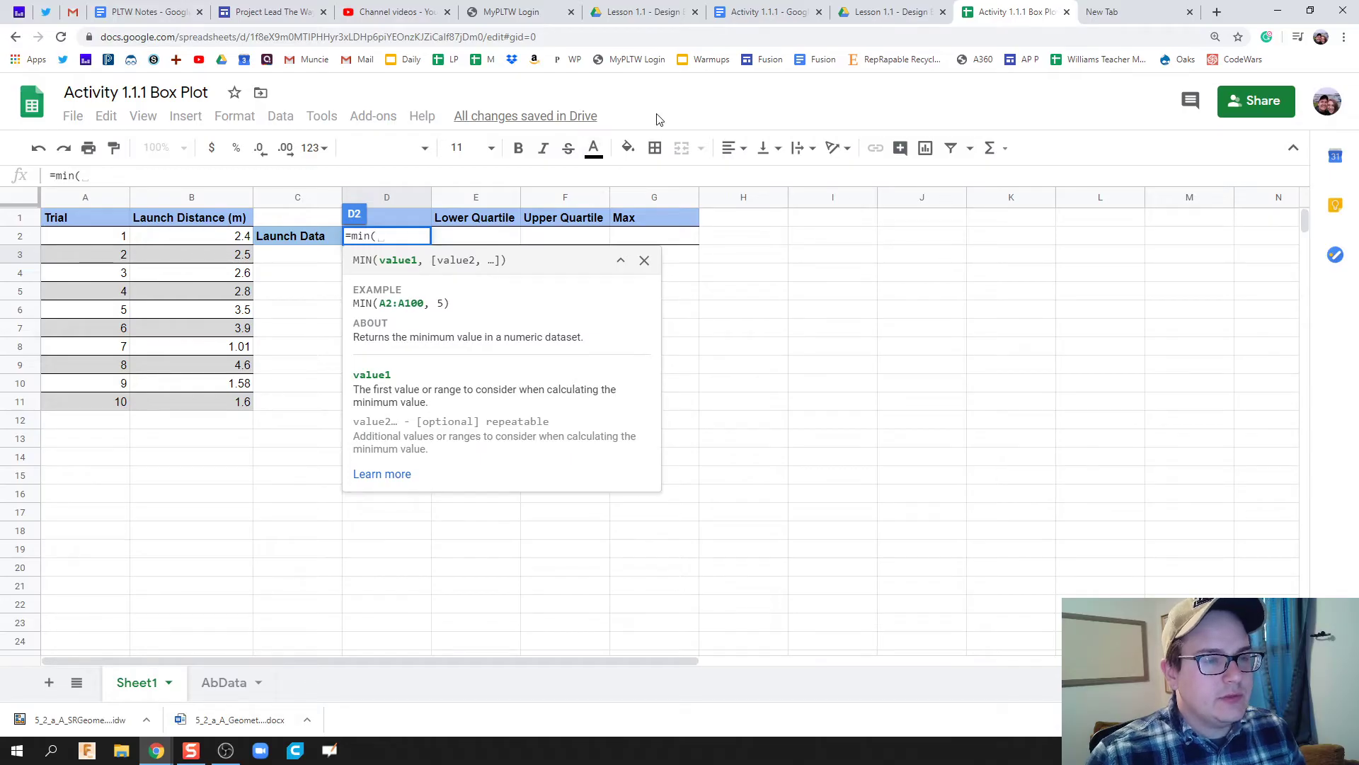
key(ctrl+plus)
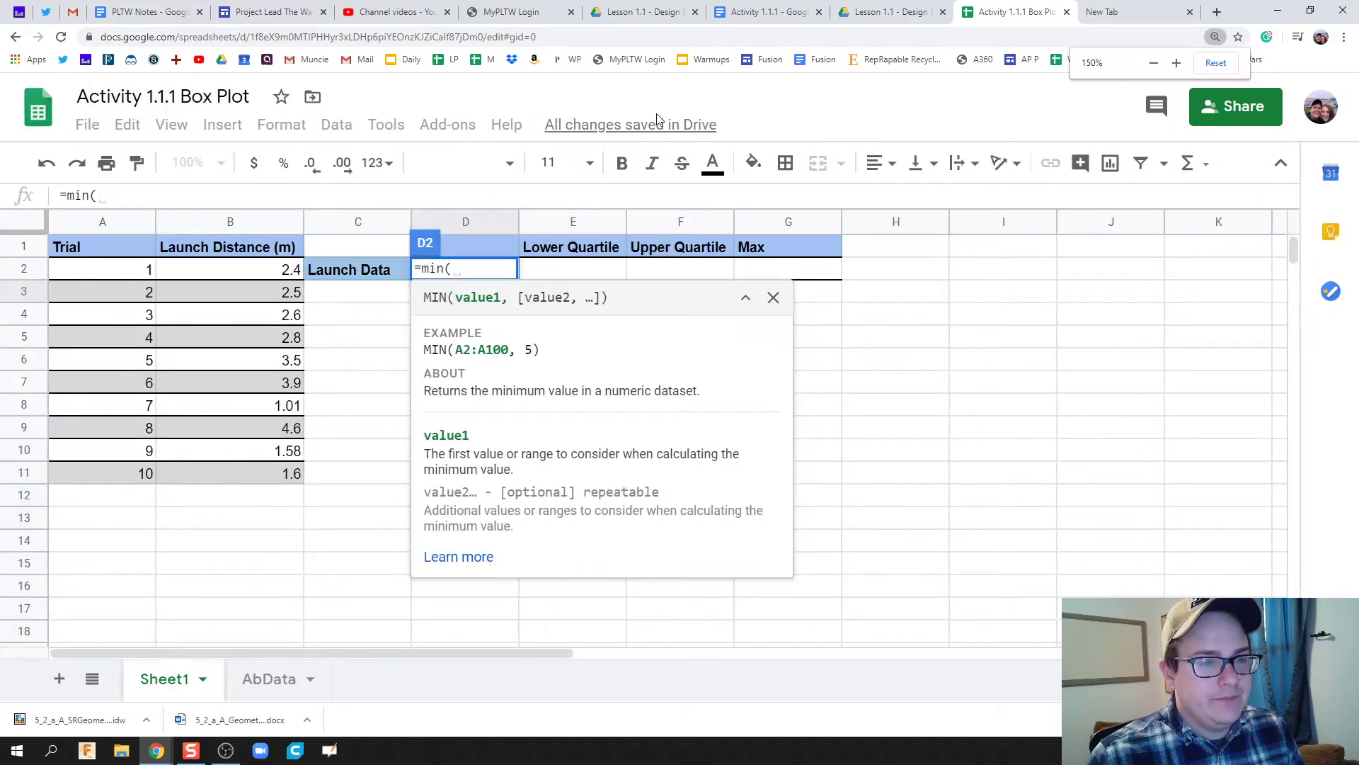
key(ctrl+plus)
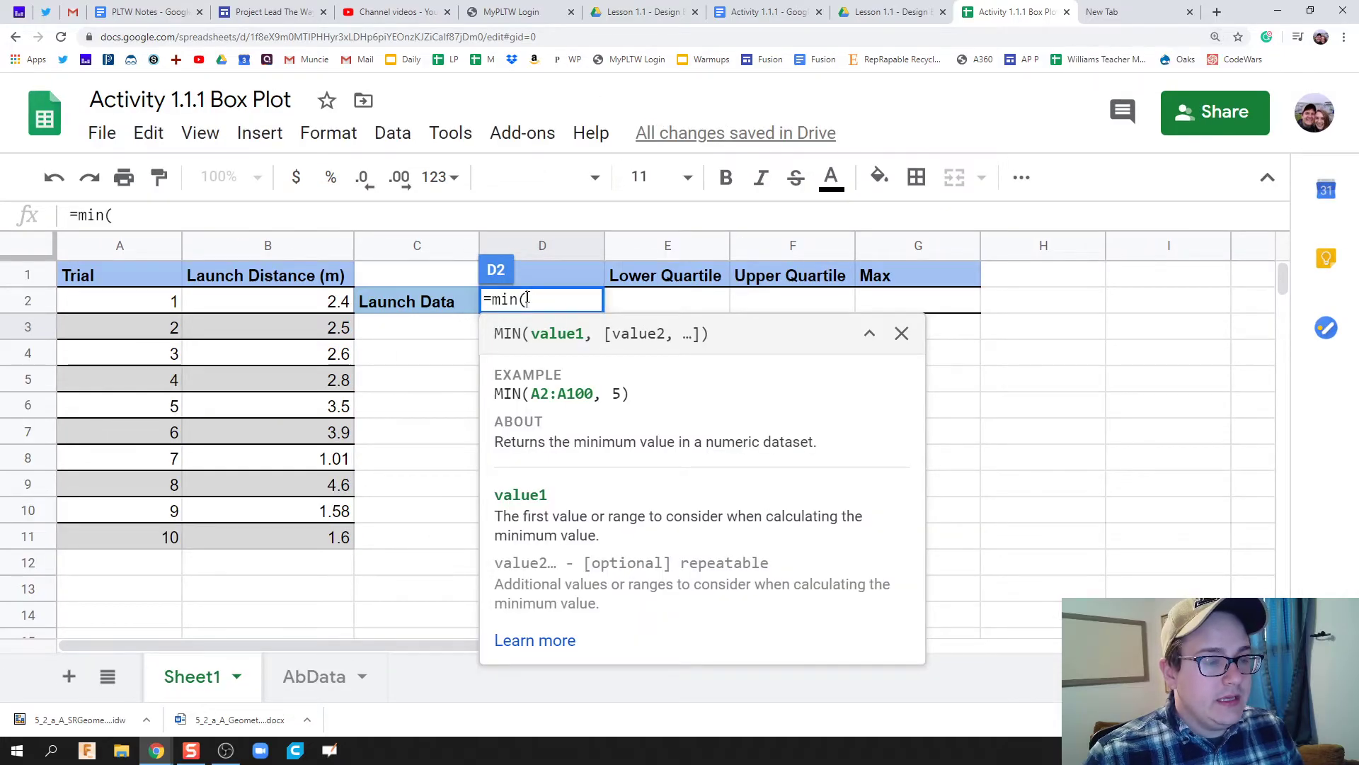
drag(320, 304, 304, 536)
text())
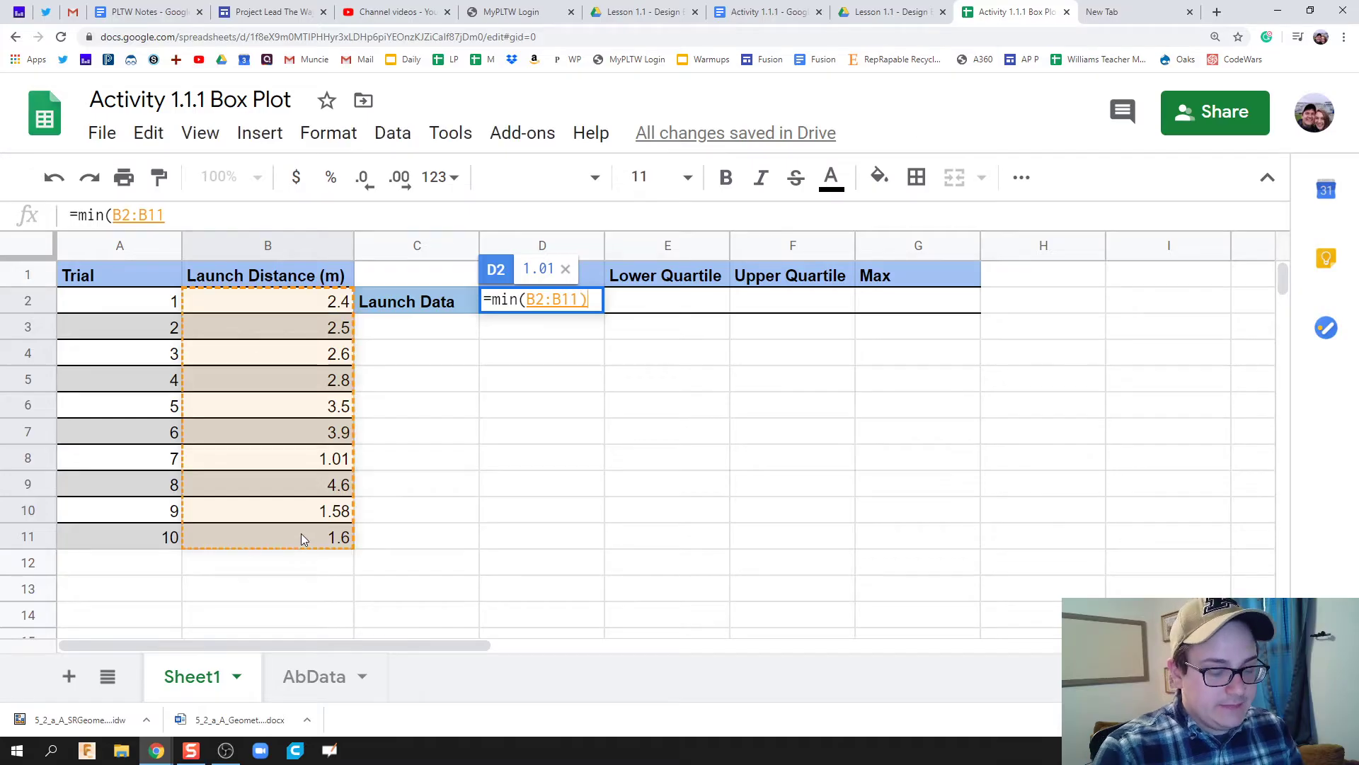
key(Return)
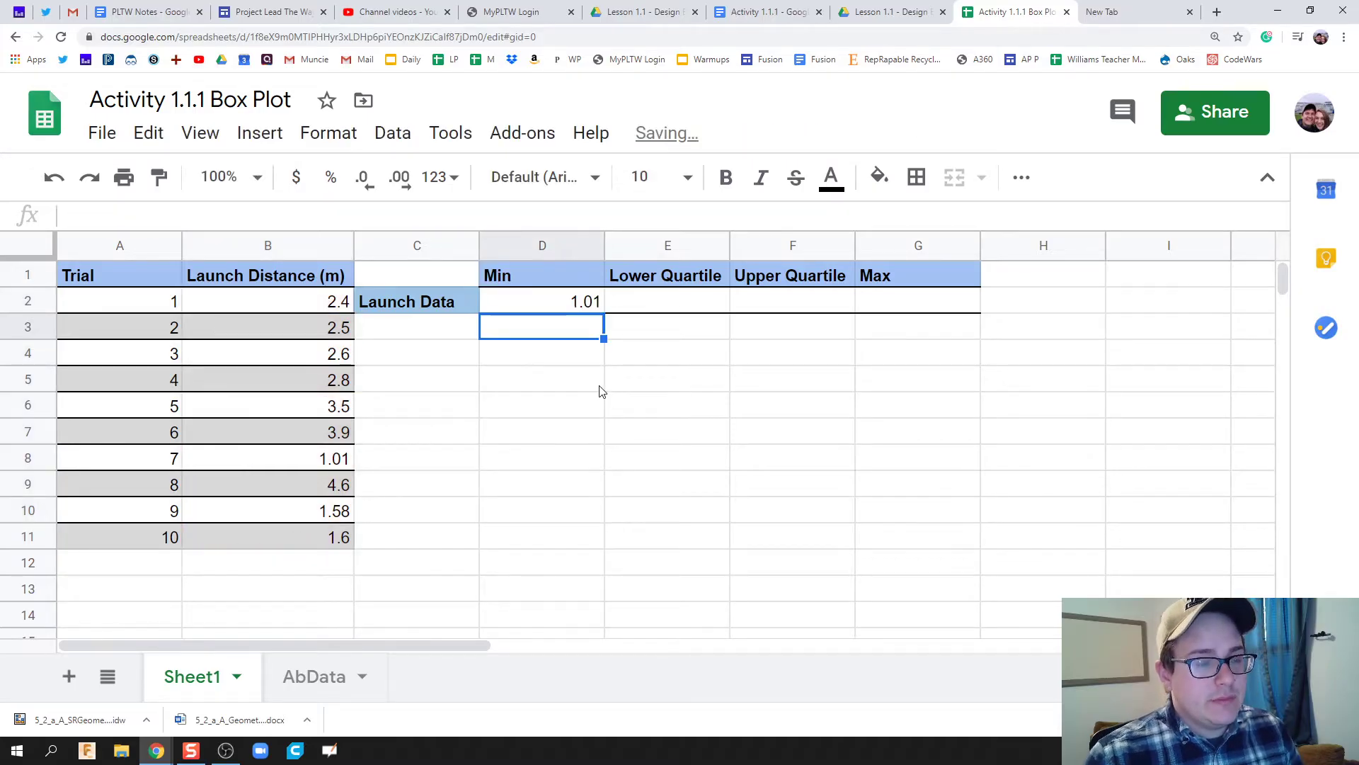
Type =quartile(B2:B11,1) in E2 for the lower quartile.
click(642, 312)
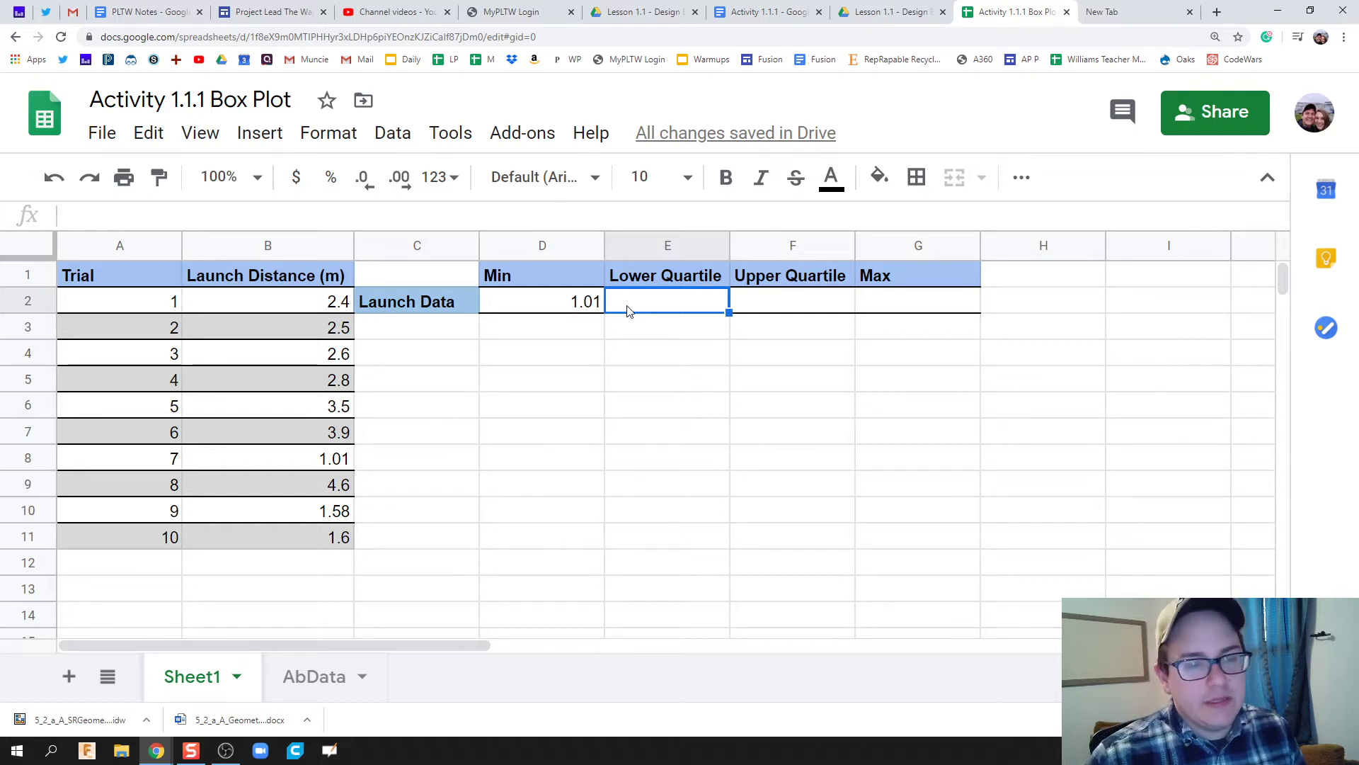
text(=)
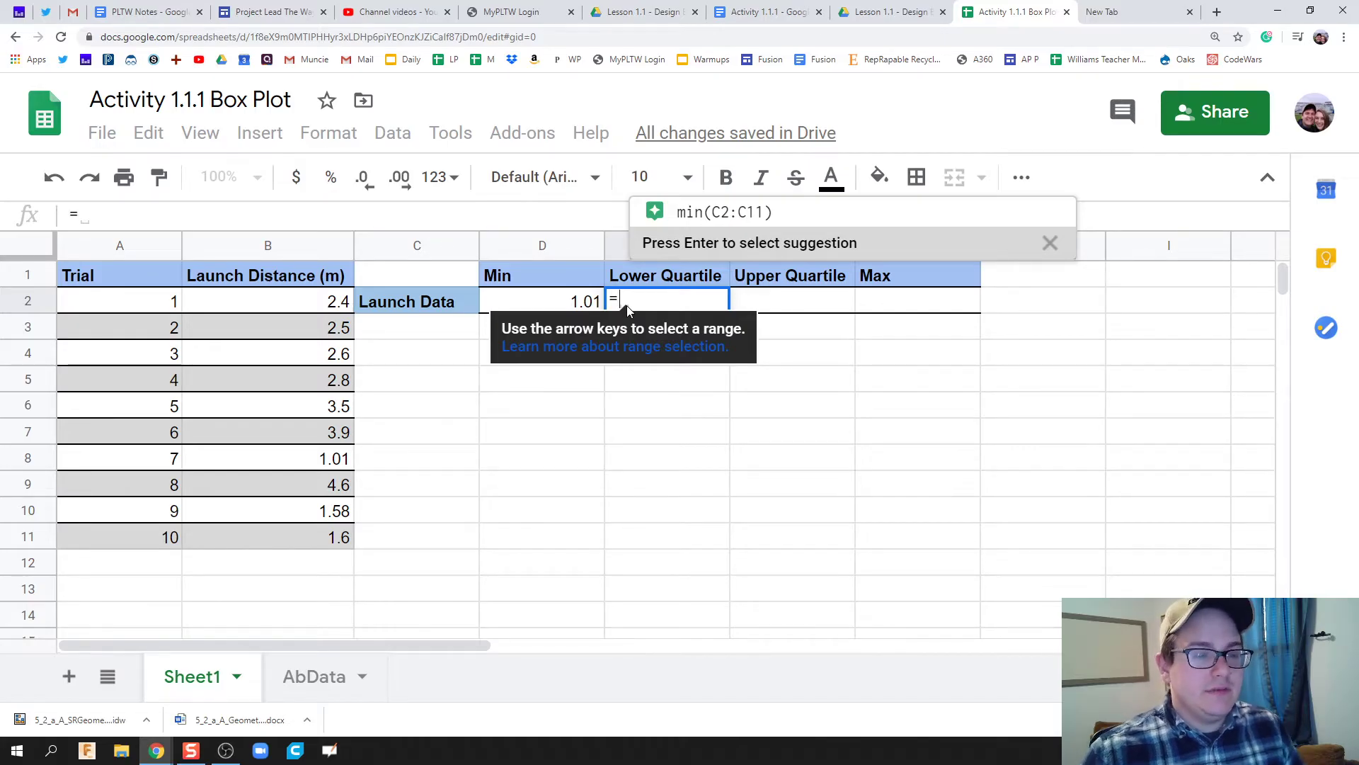
text(qui)
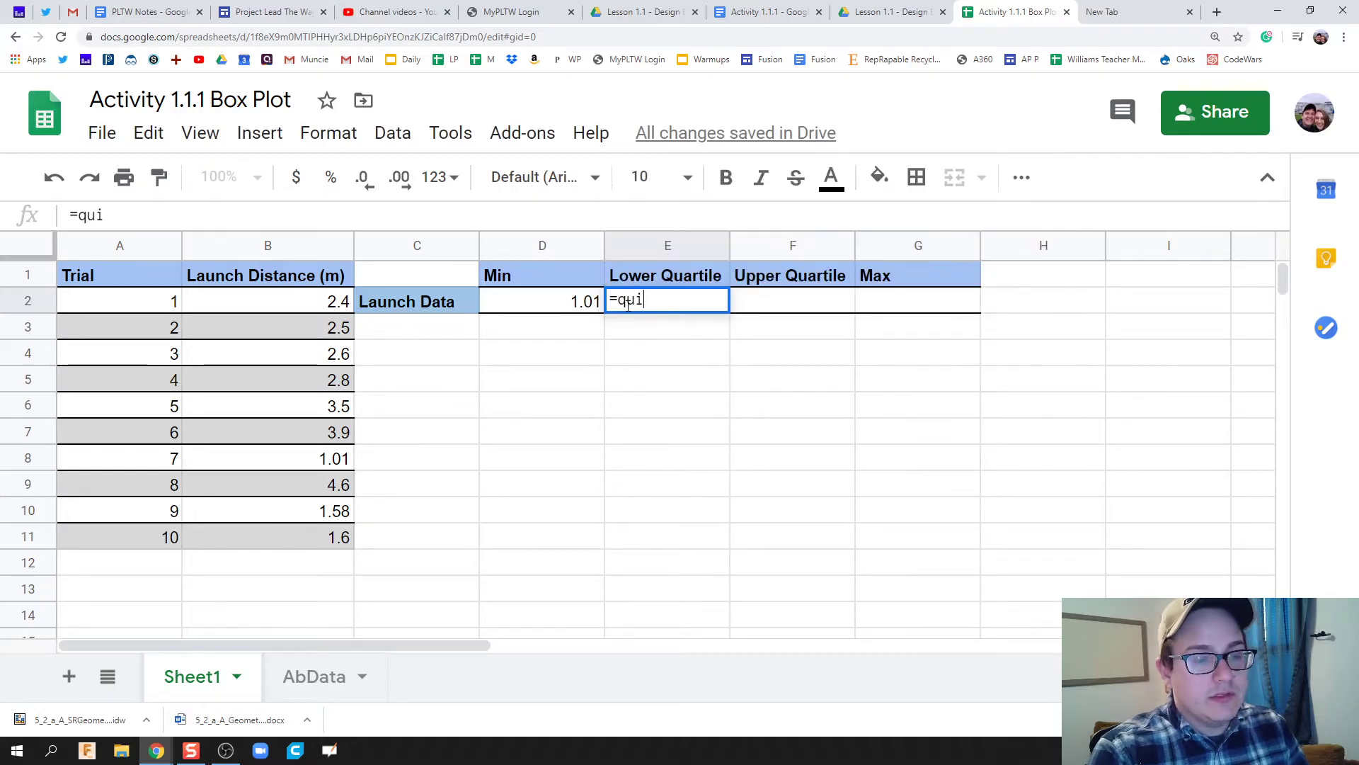
key(BackSpace)
text(artile)
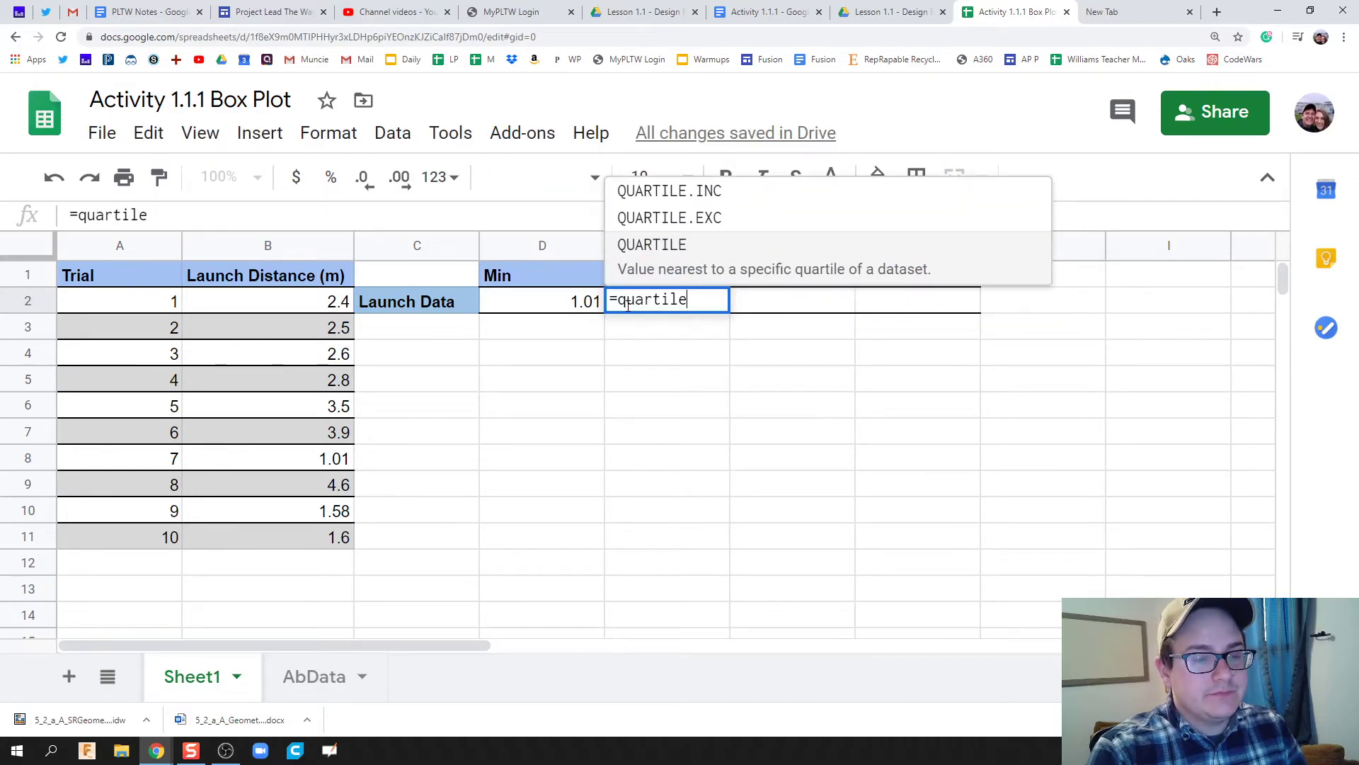
text(()
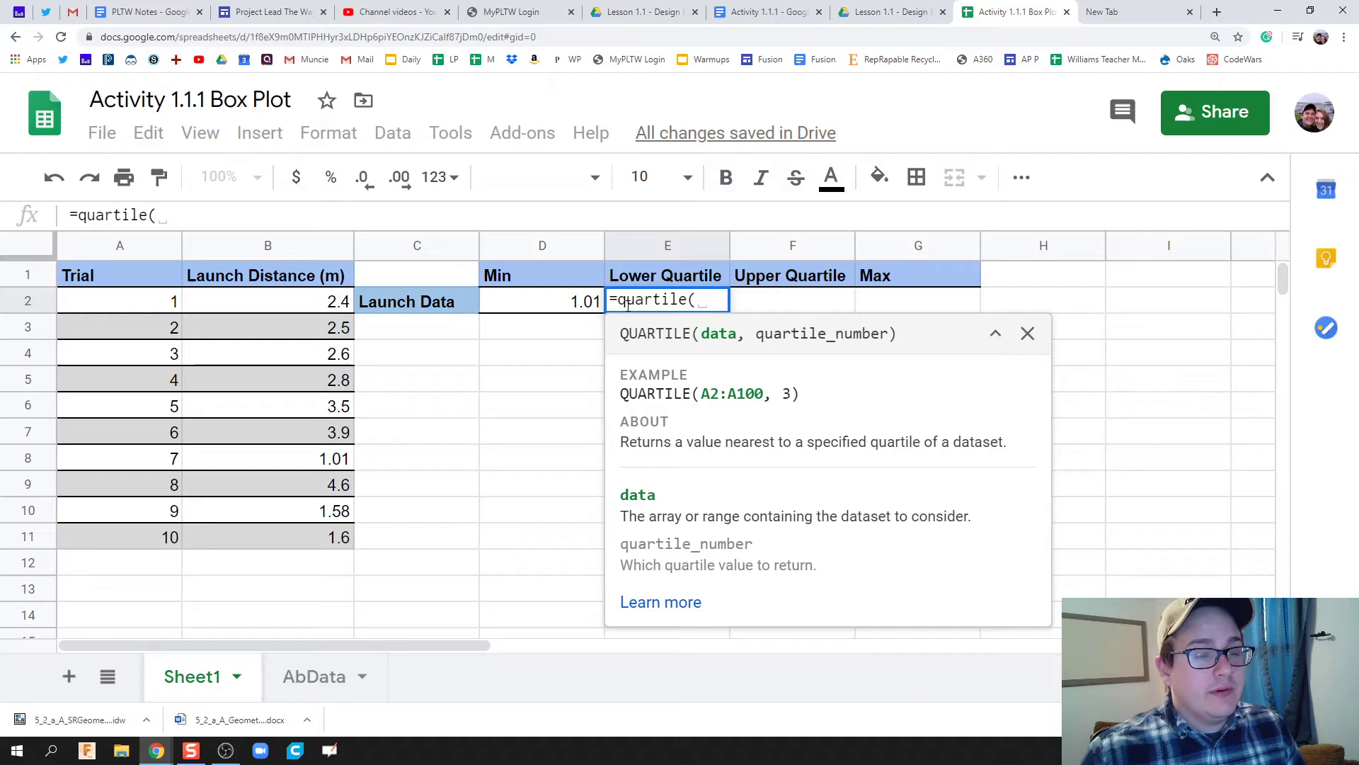
drag(308, 311, 299, 541)
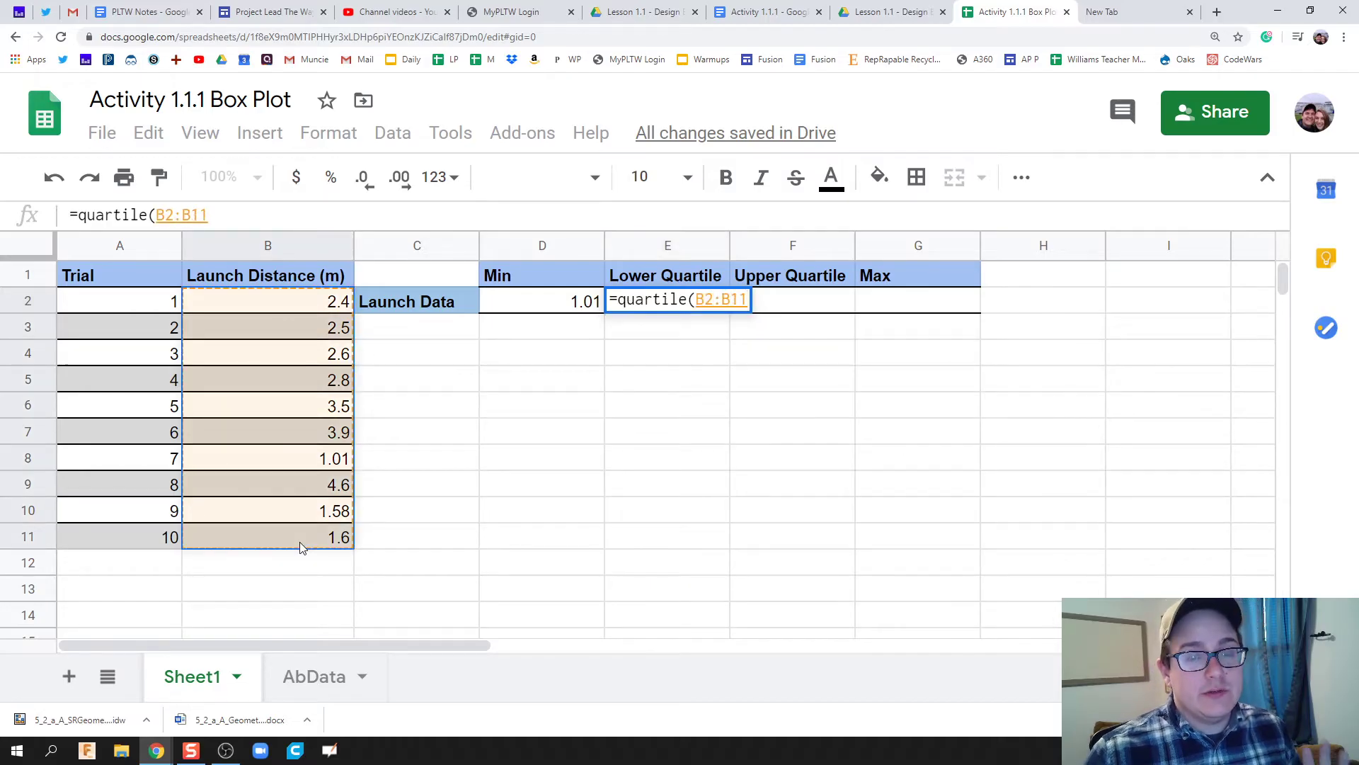
text(,)
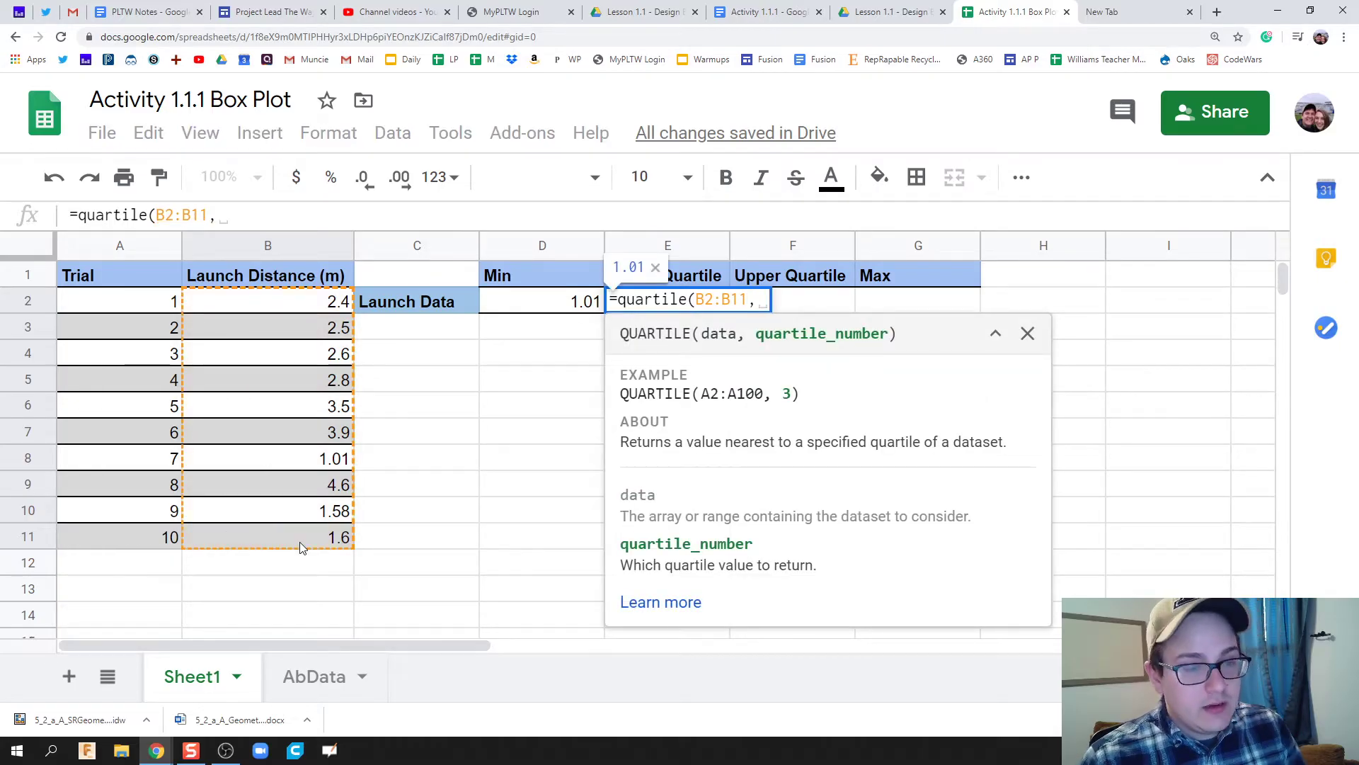
text(1))
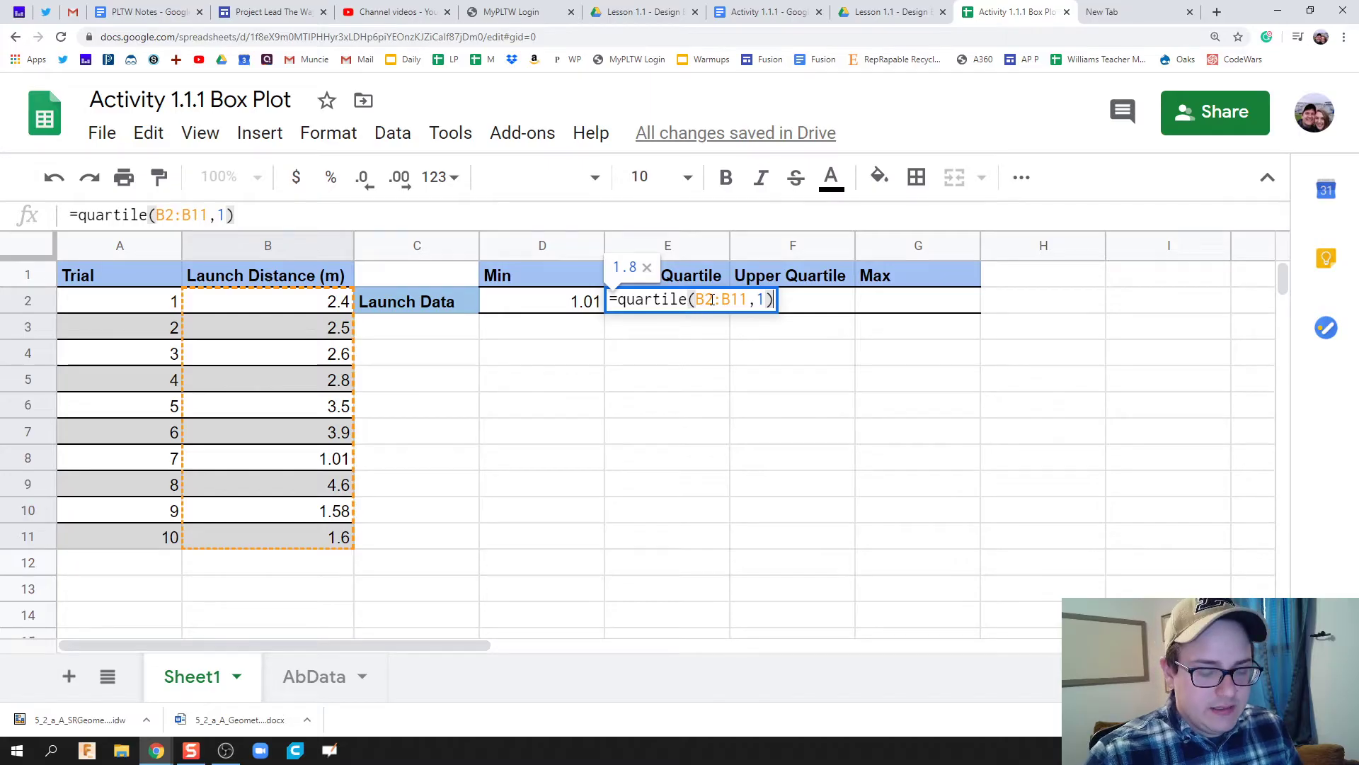
Read the full QUARTILE help article to check the quartile argument.
key(Left)
key(Left)
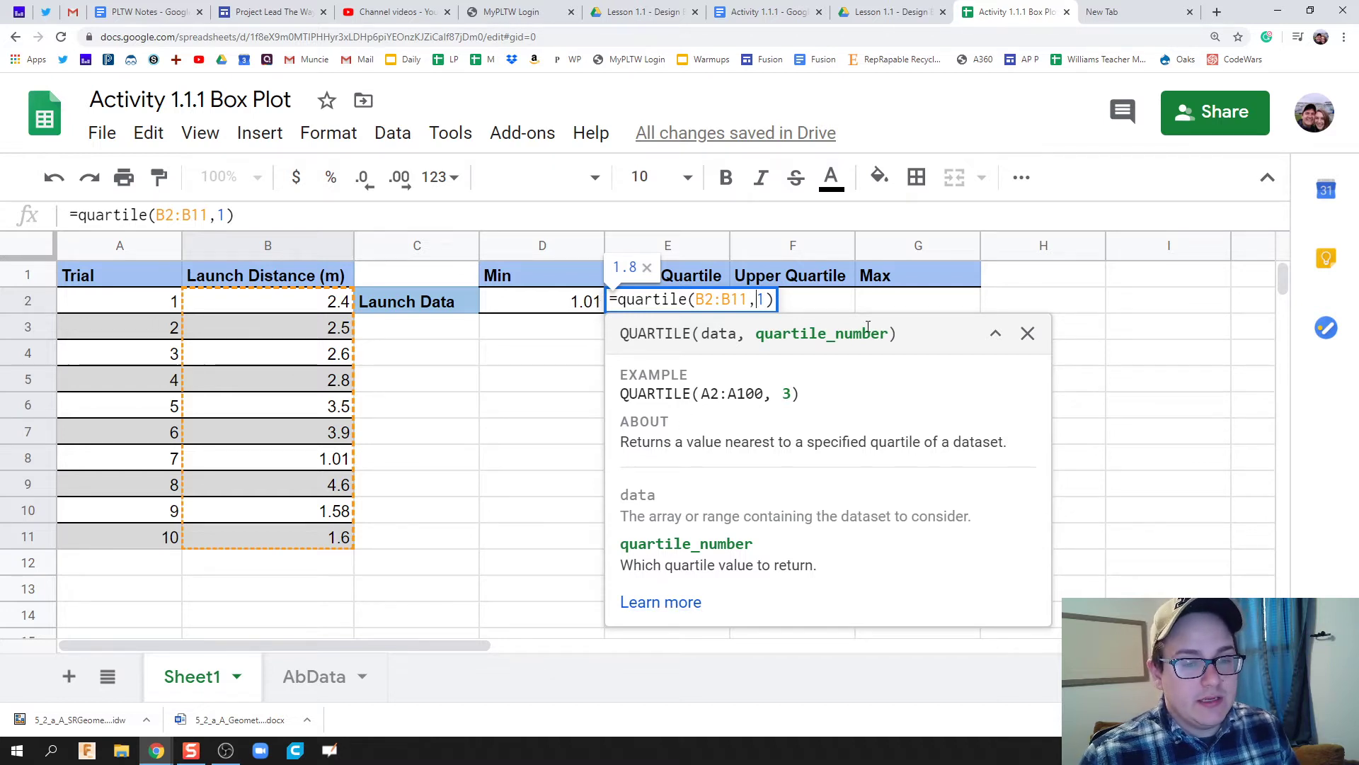
click(1027, 332)
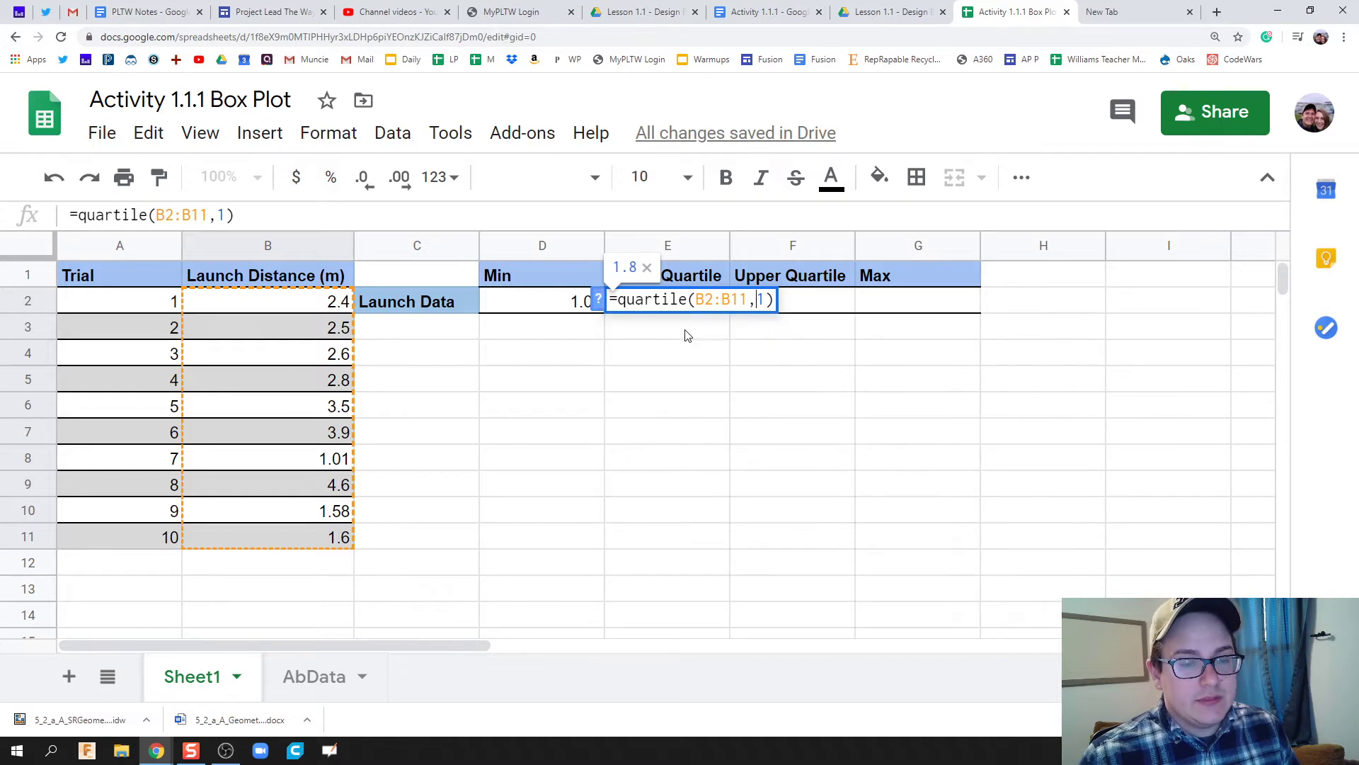
click(599, 300)
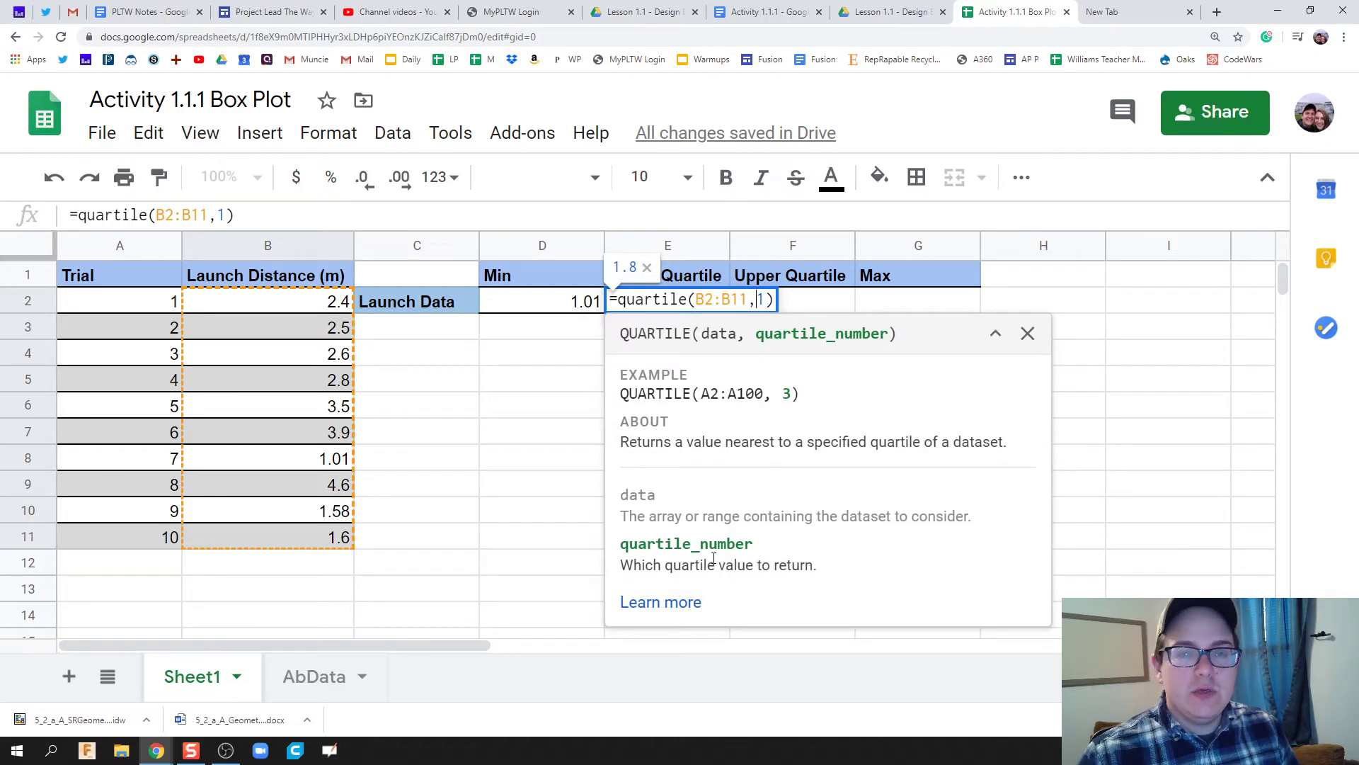
click(660, 602)
scroll(1054, 536, down, 8)
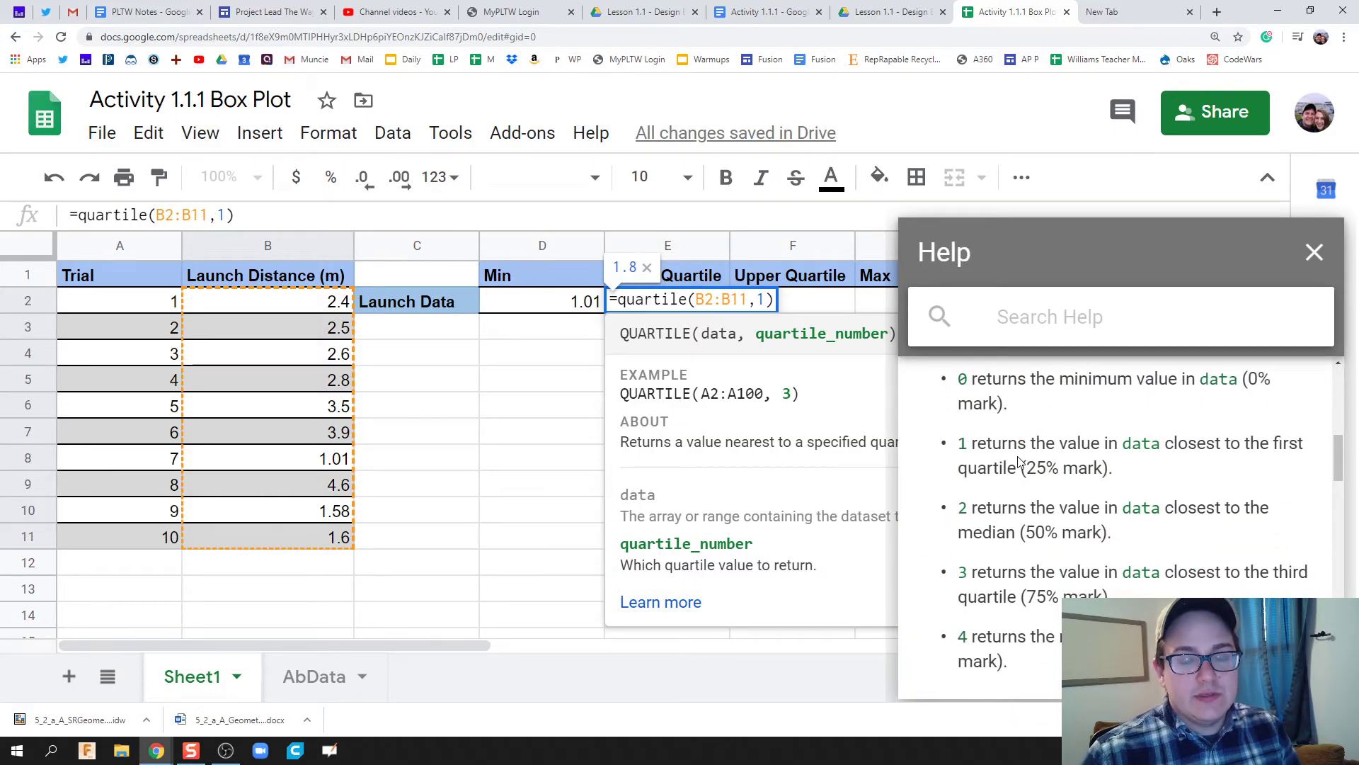
click(1314, 253)
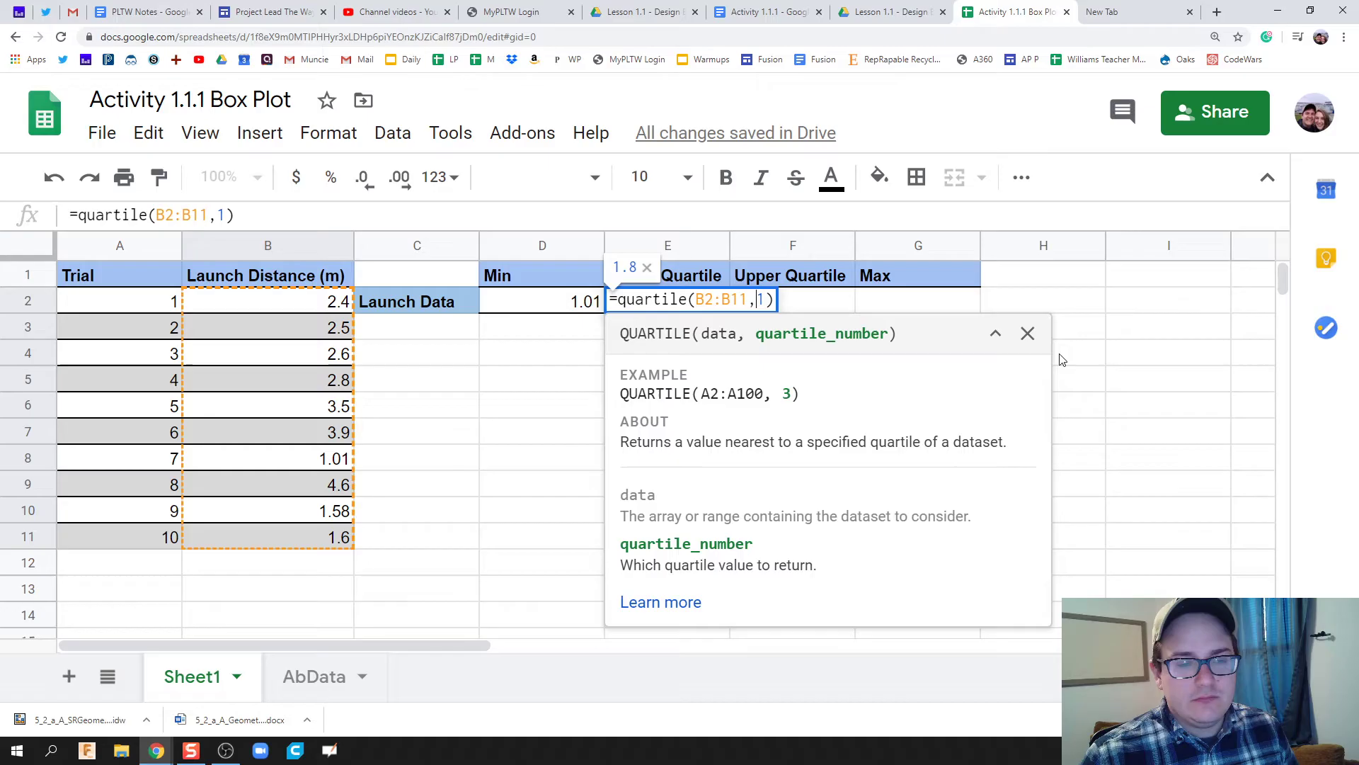
Commit the E2 formula, then enter =quartile(B2:B11, 3) in F2, giving 3.325.
key(Return)
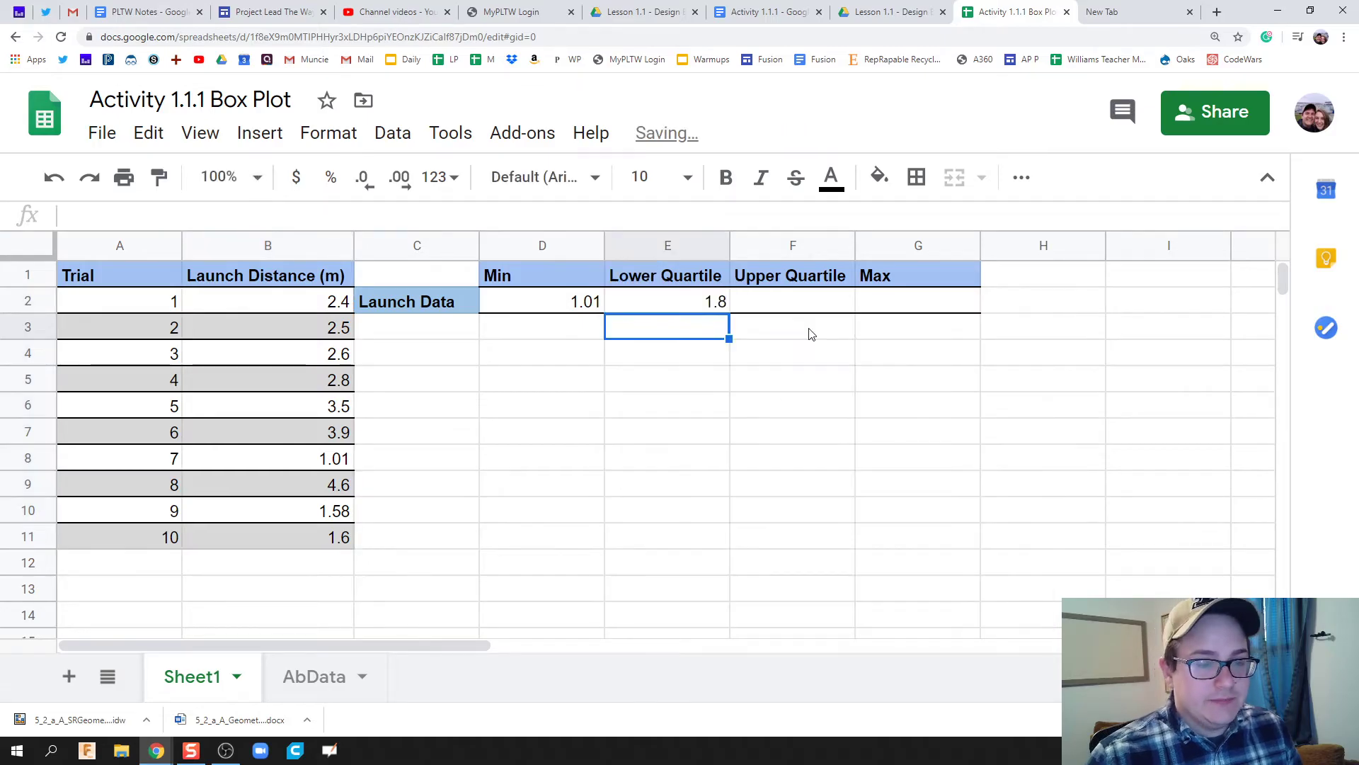
click(798, 305)
text(=)
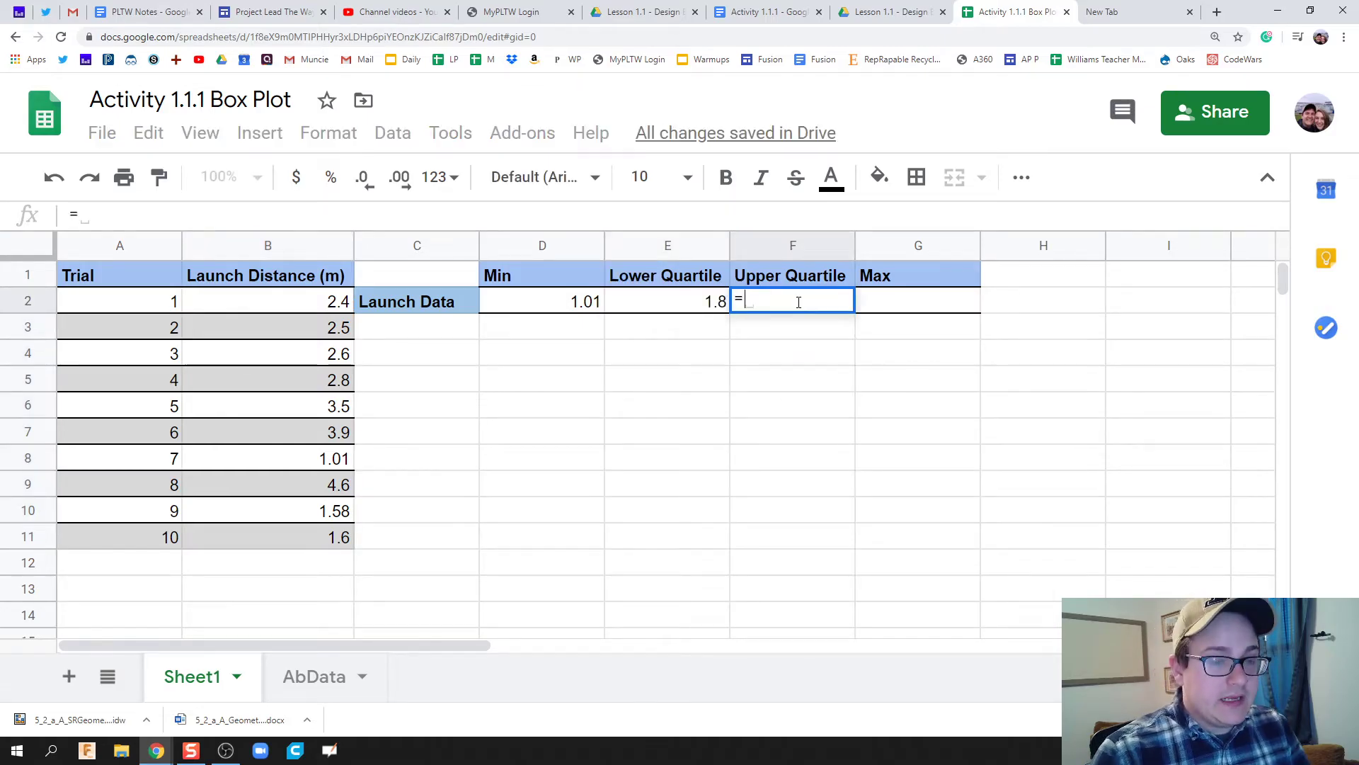
text(quar)
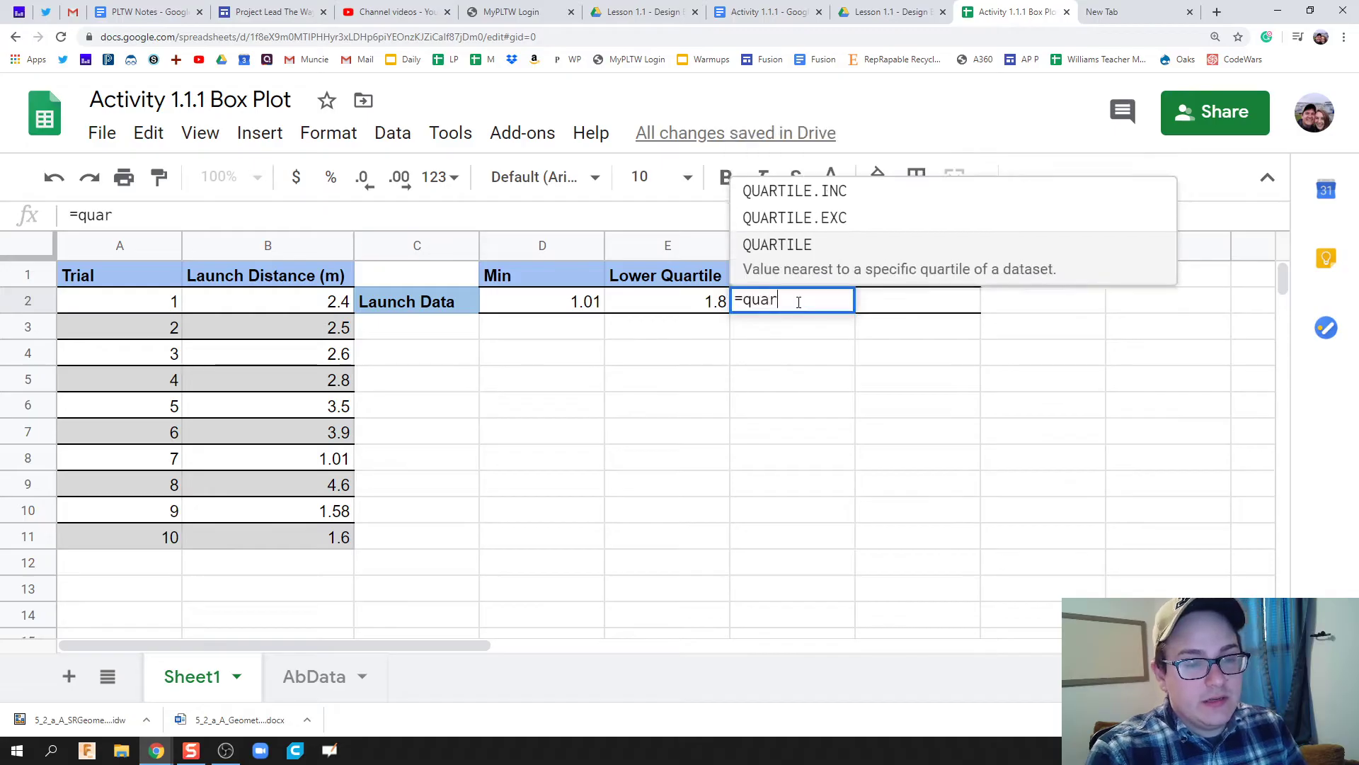
text(tile()
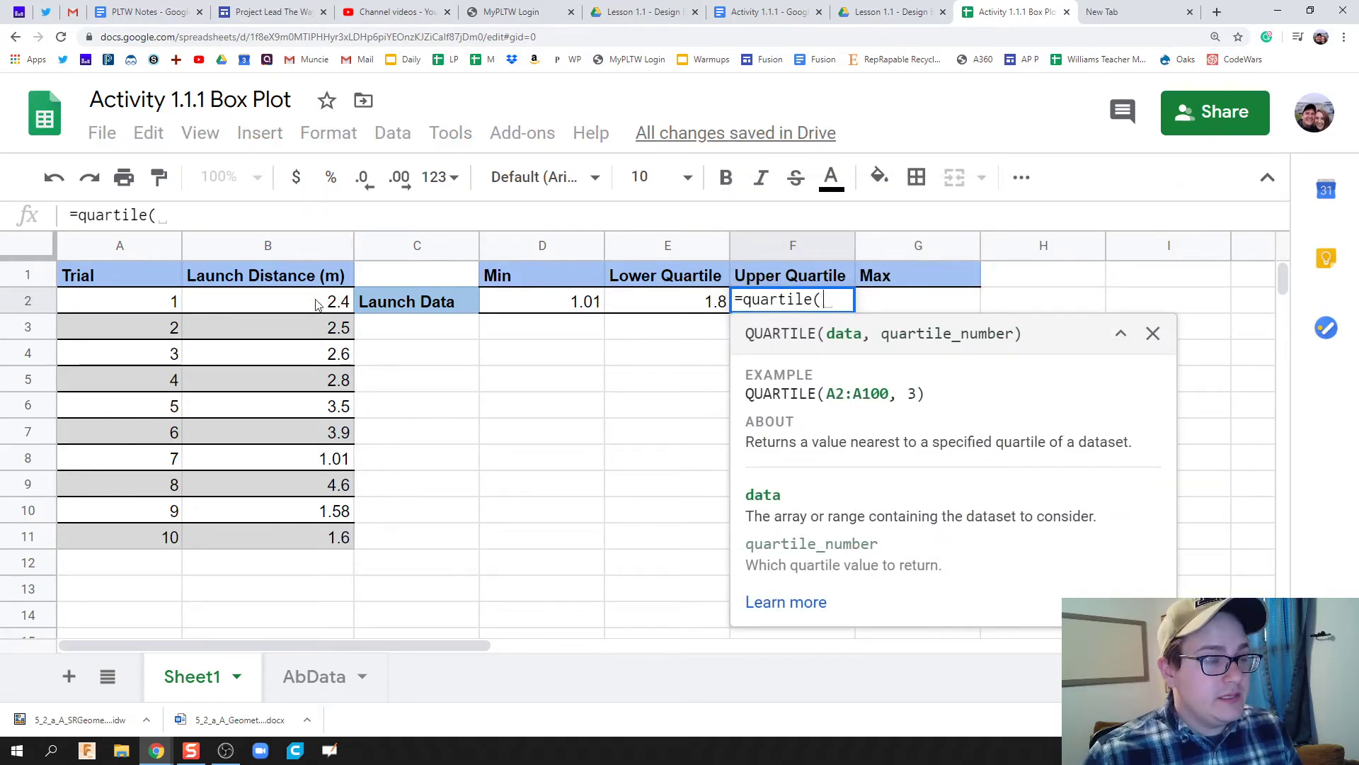
drag(322, 301, 325, 554)
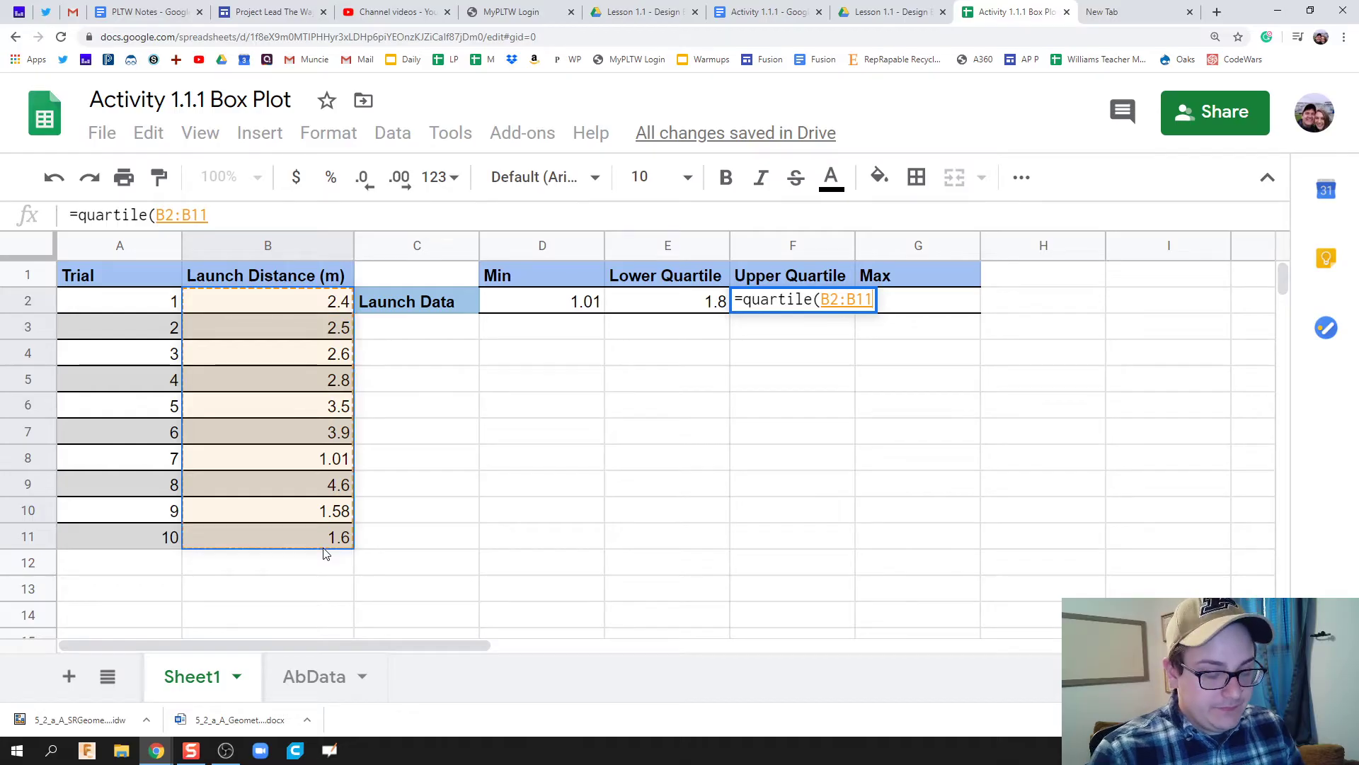
text(, )
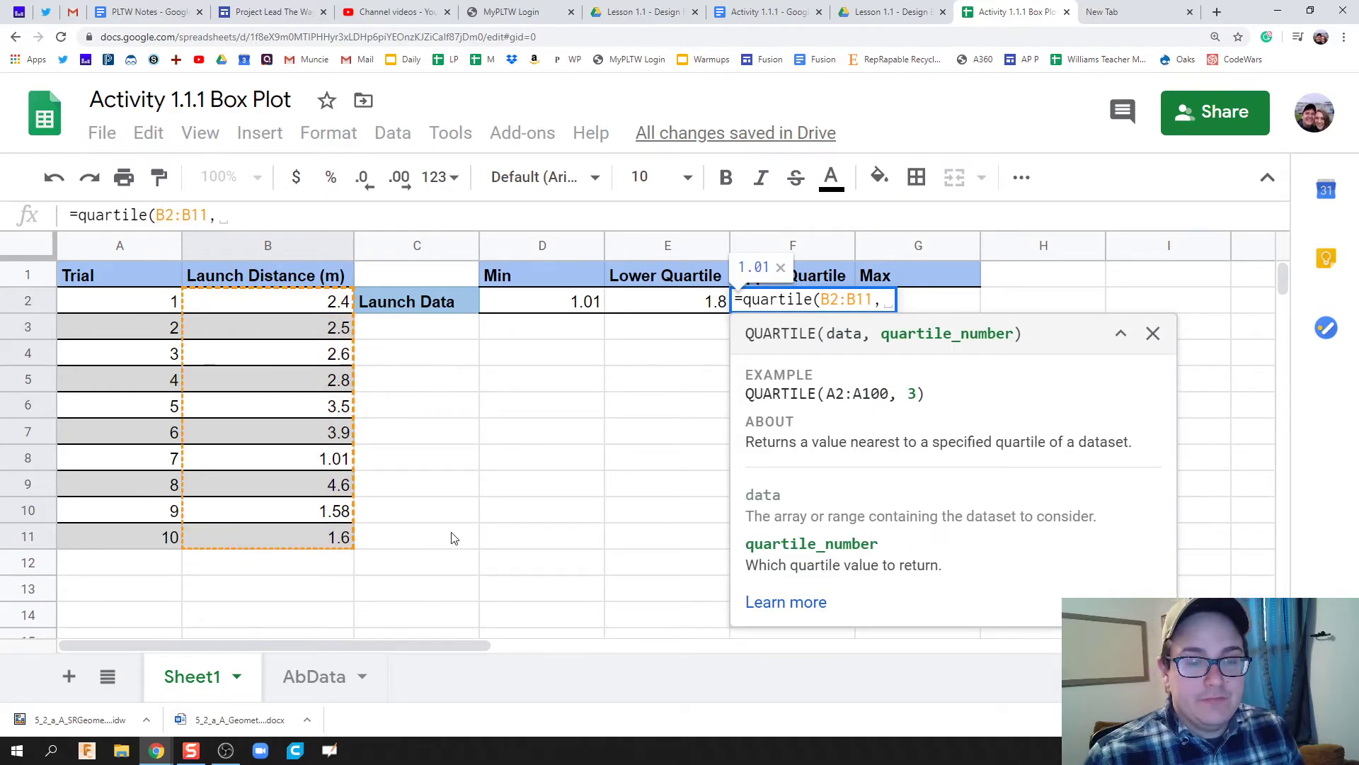
text(3))
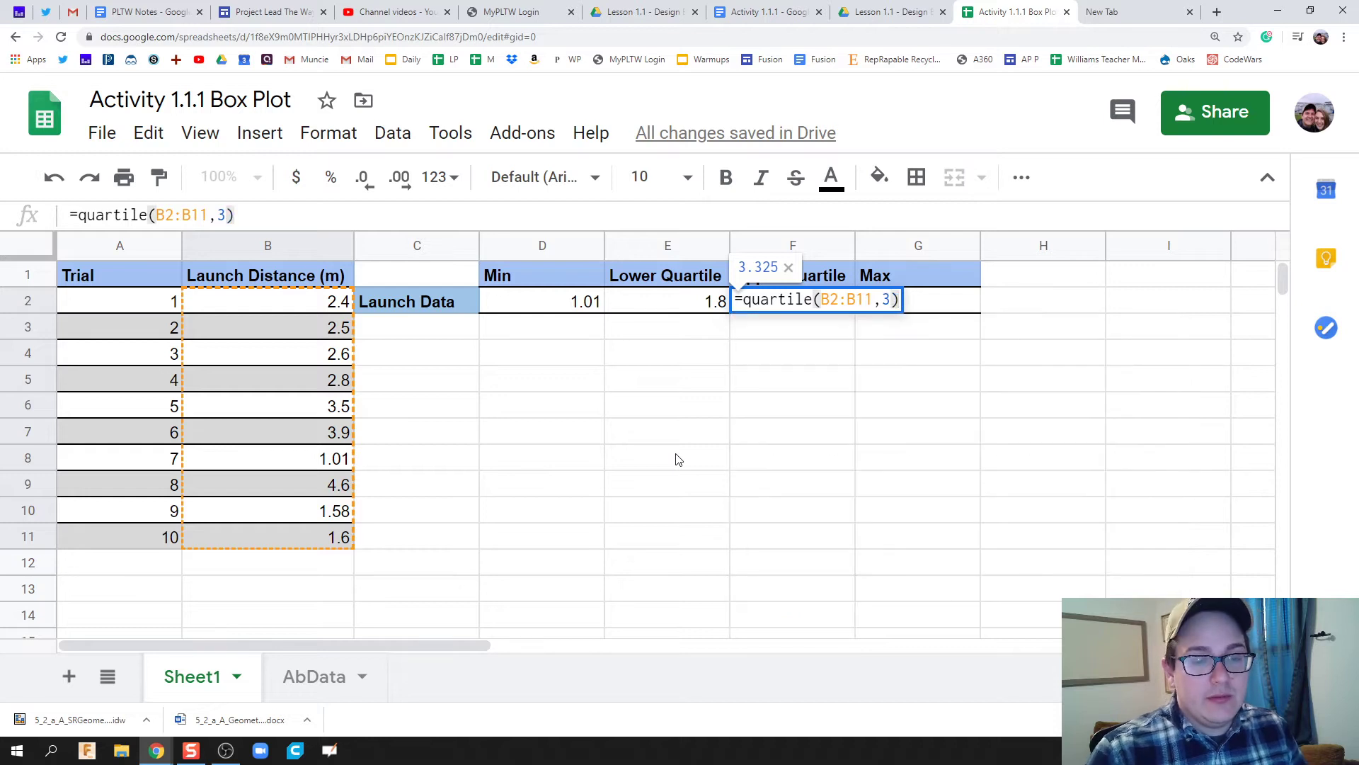
key(Return)
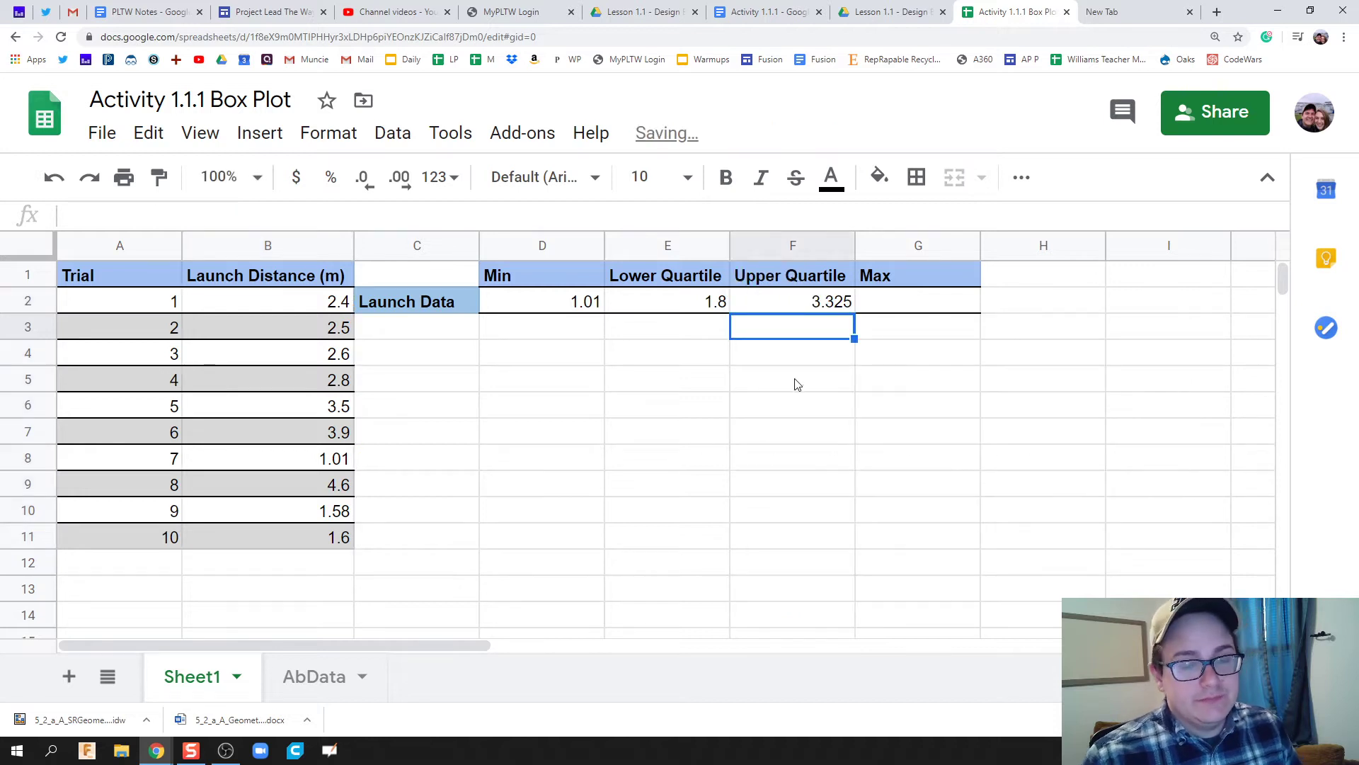
Enter =max(B2:B11) in G2 for a maximum of 4.6, then zoom out to 150%.
click(863, 306)
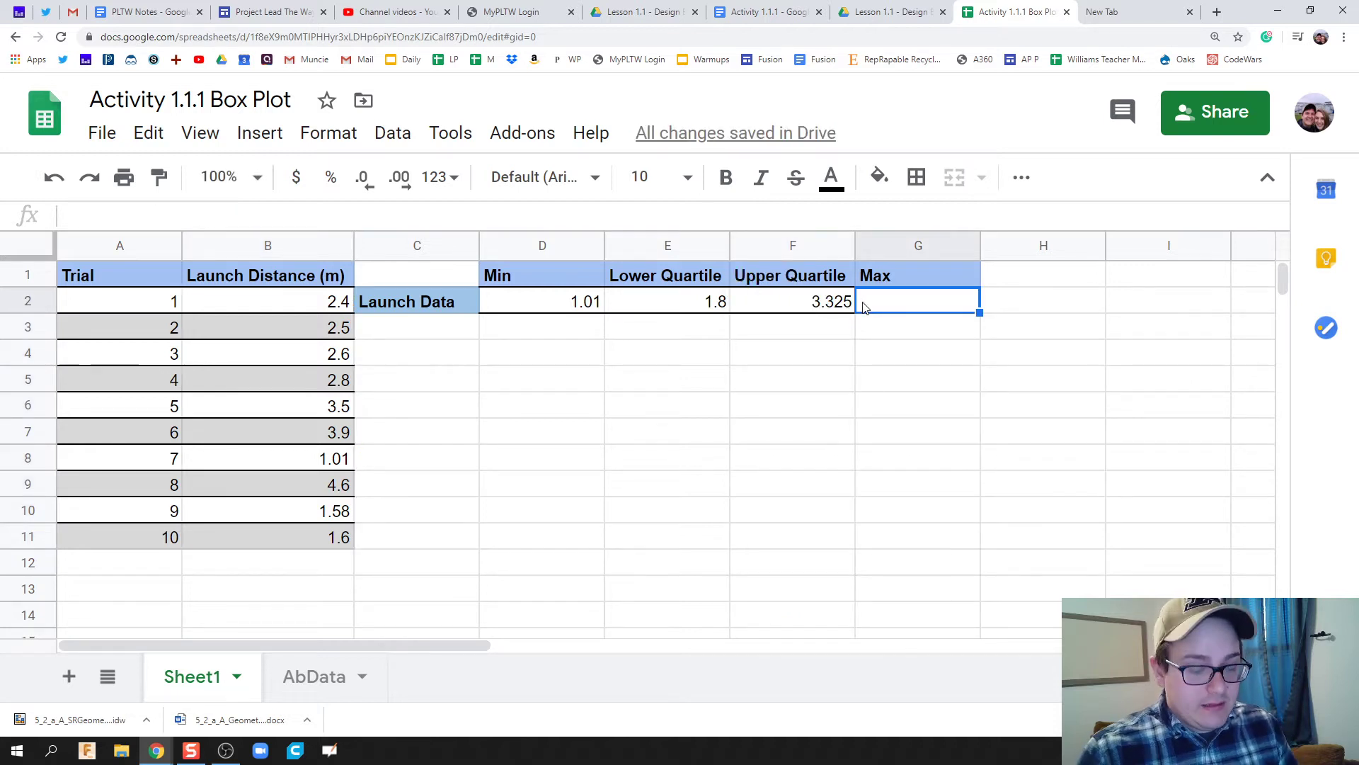
text(=max)
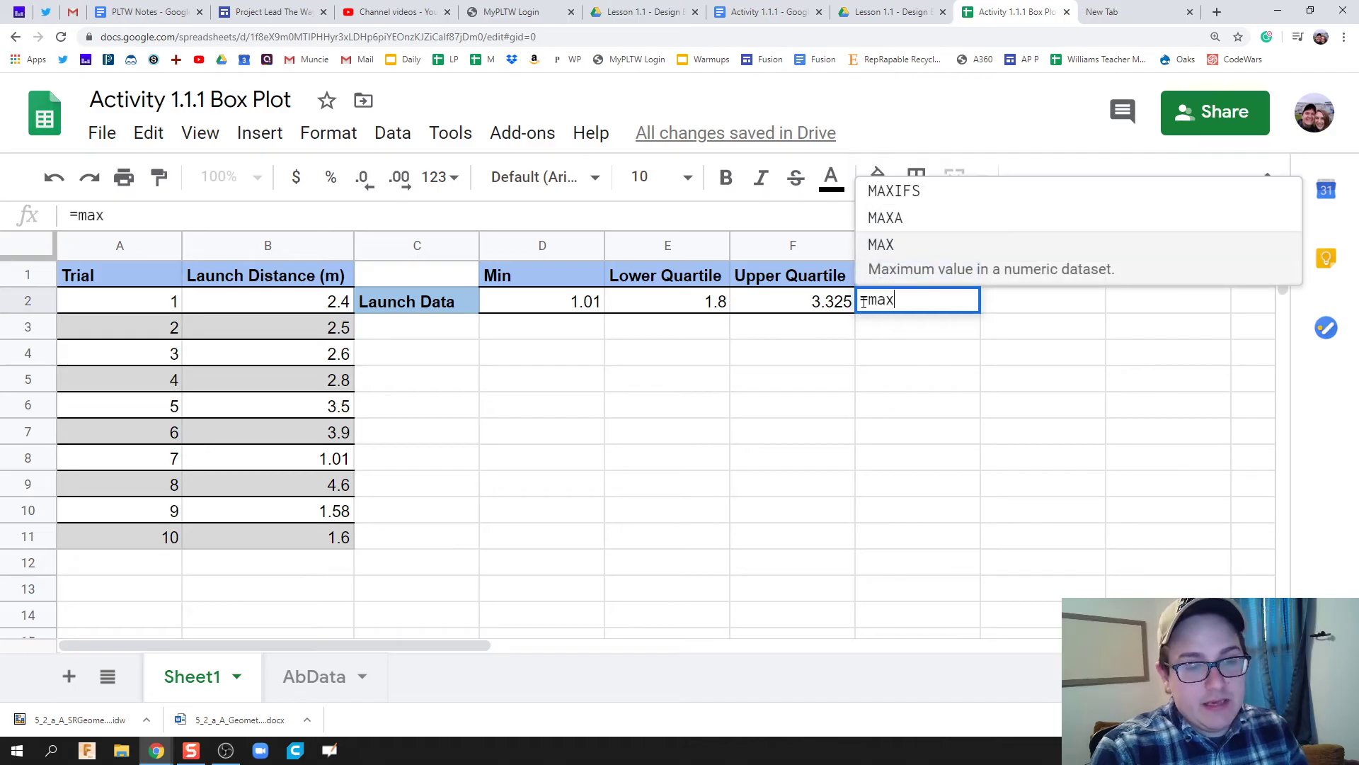
text(()
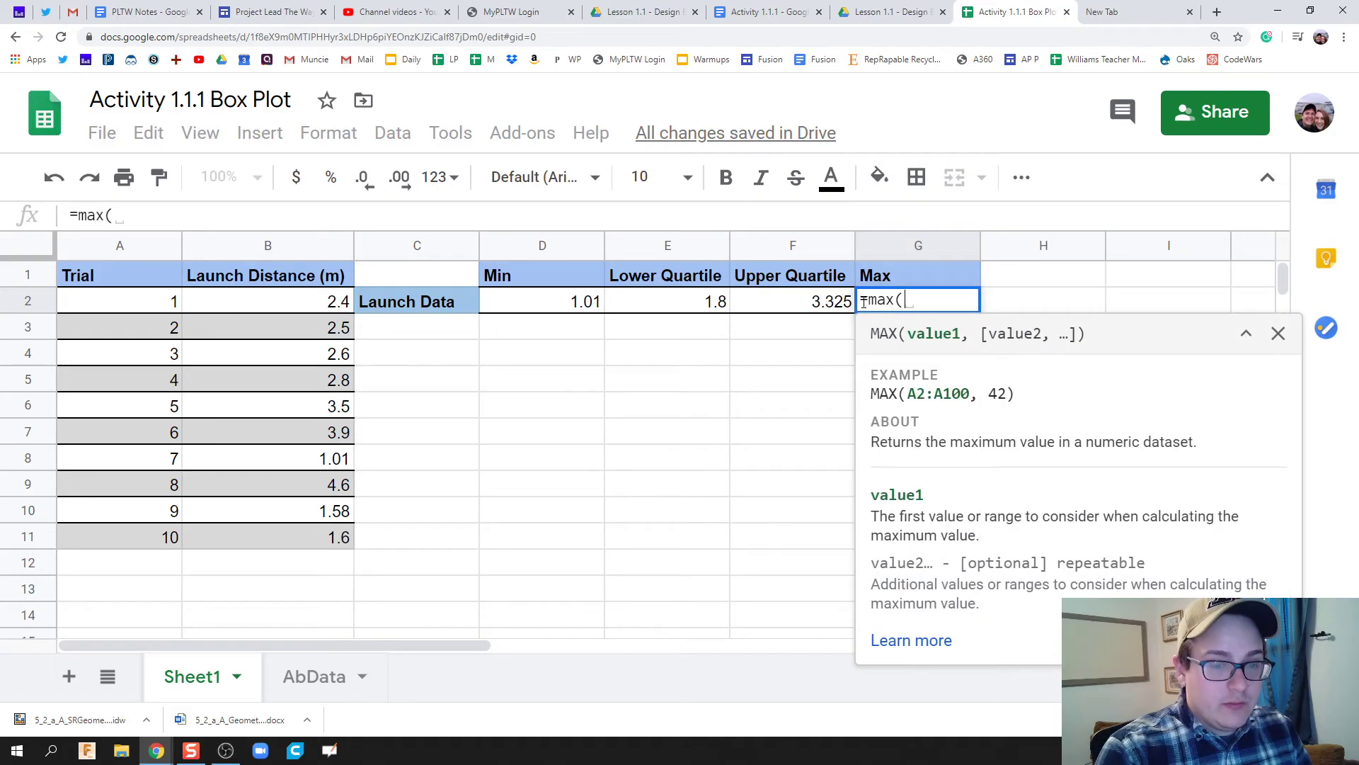
drag(247, 303, 252, 536)
key(Return)
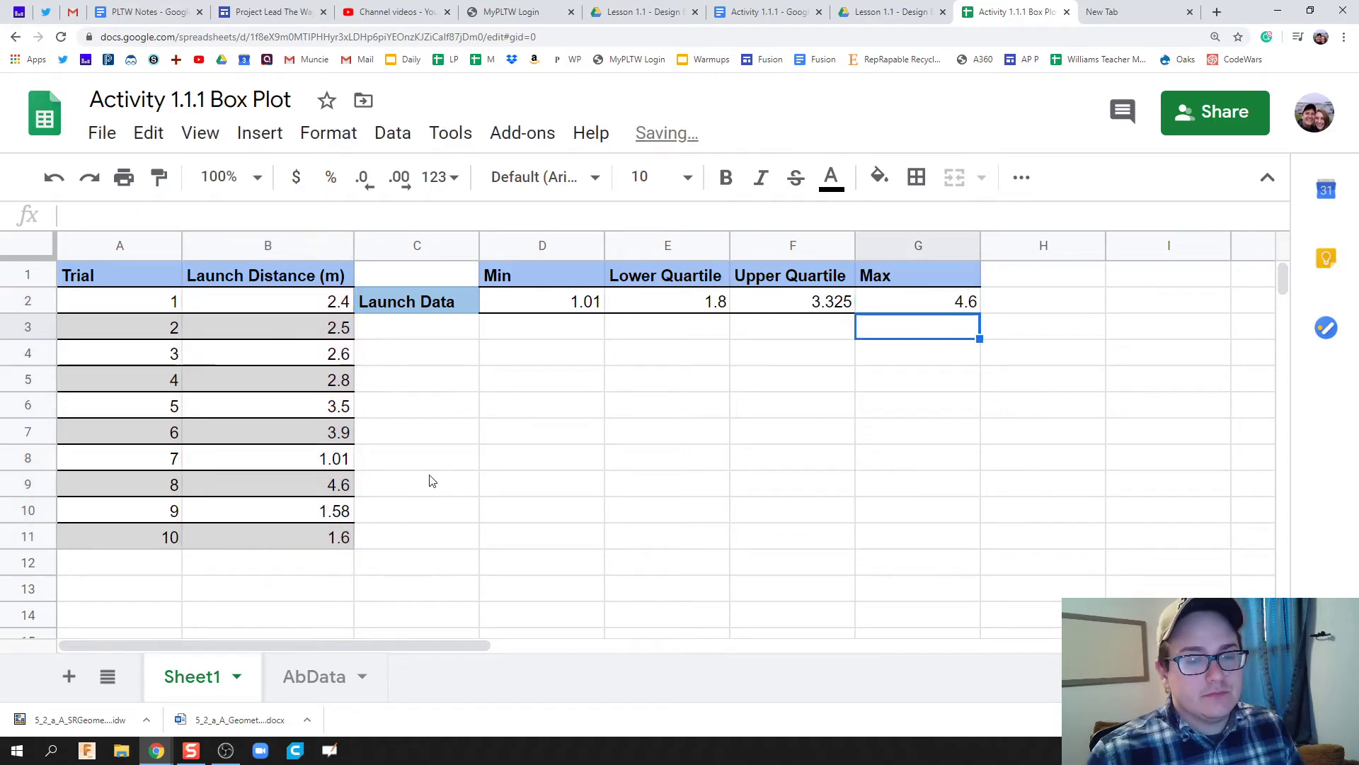
key(ctrl+minus)
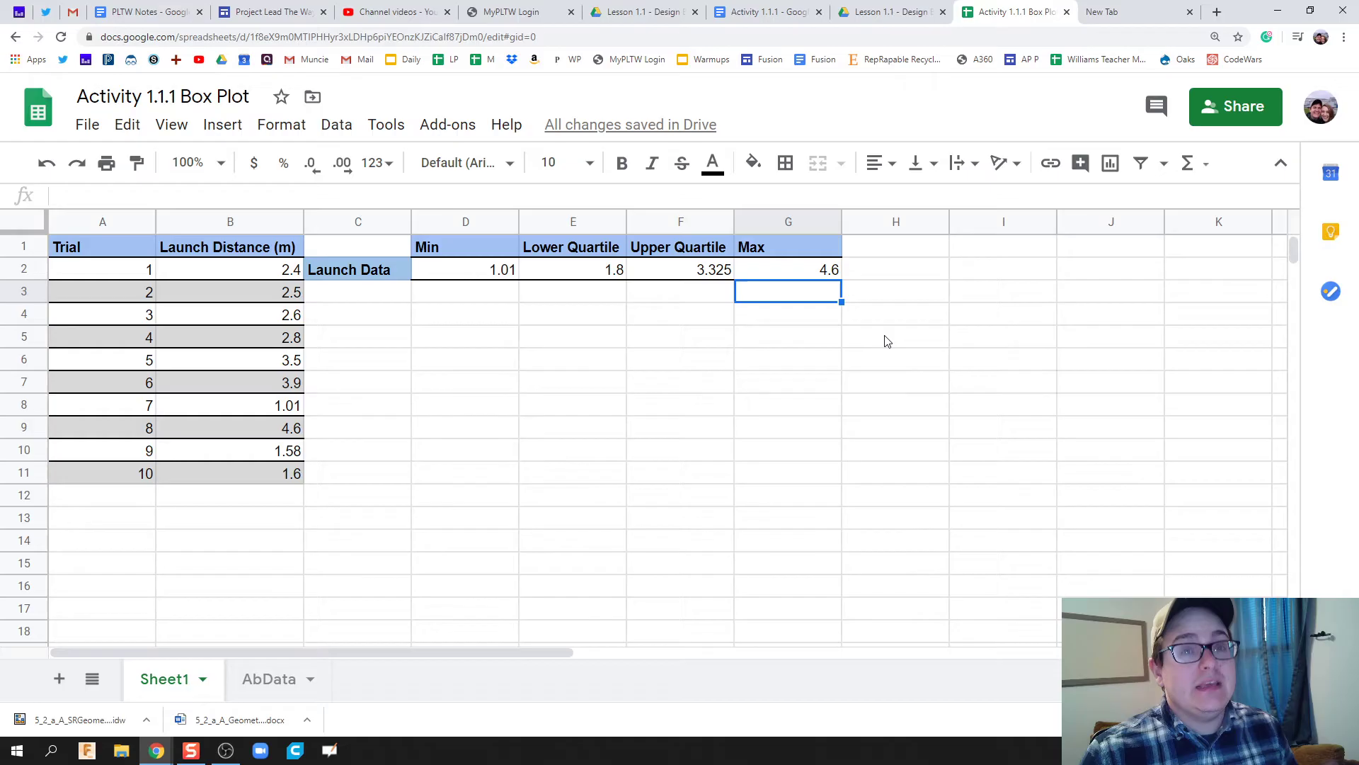
Insert a column chart from the Launch Data summary row C2:G2.
click(478, 334)
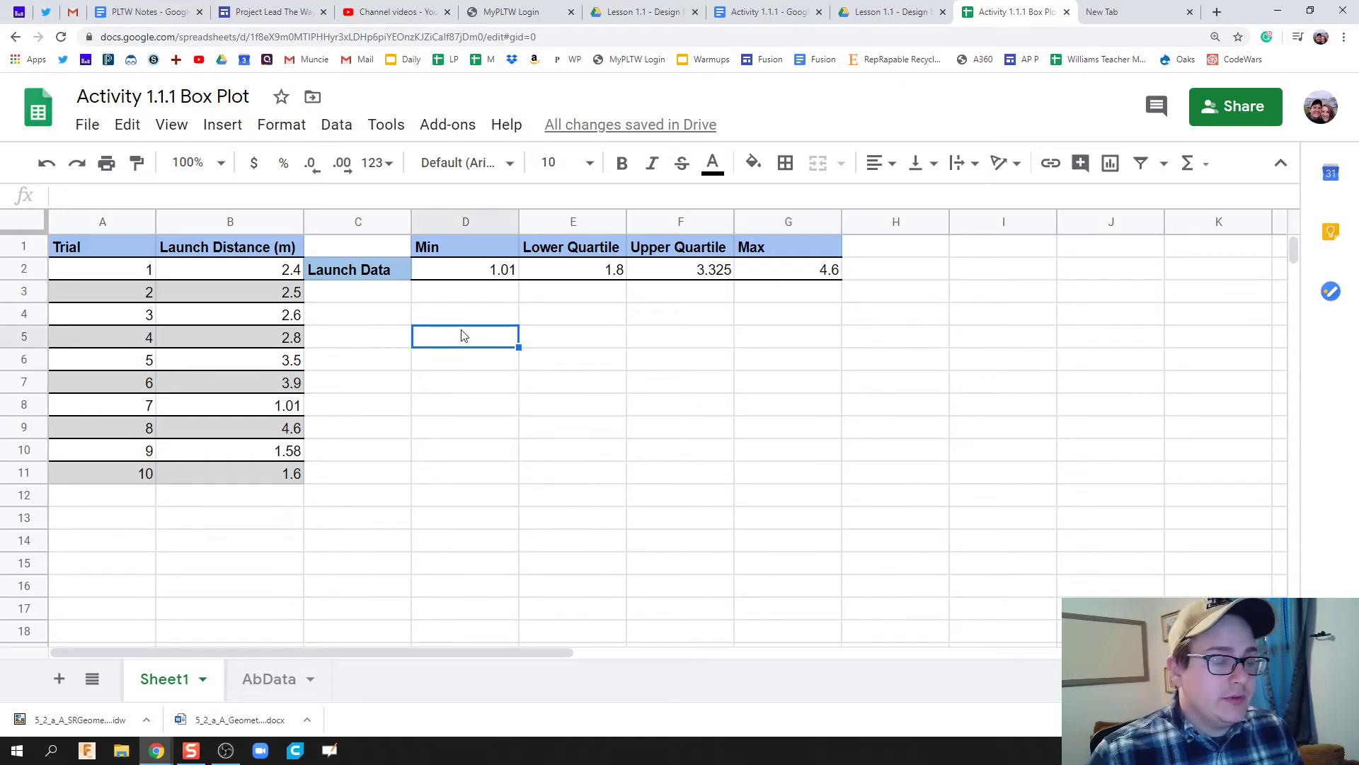
drag(370, 269, 810, 275)
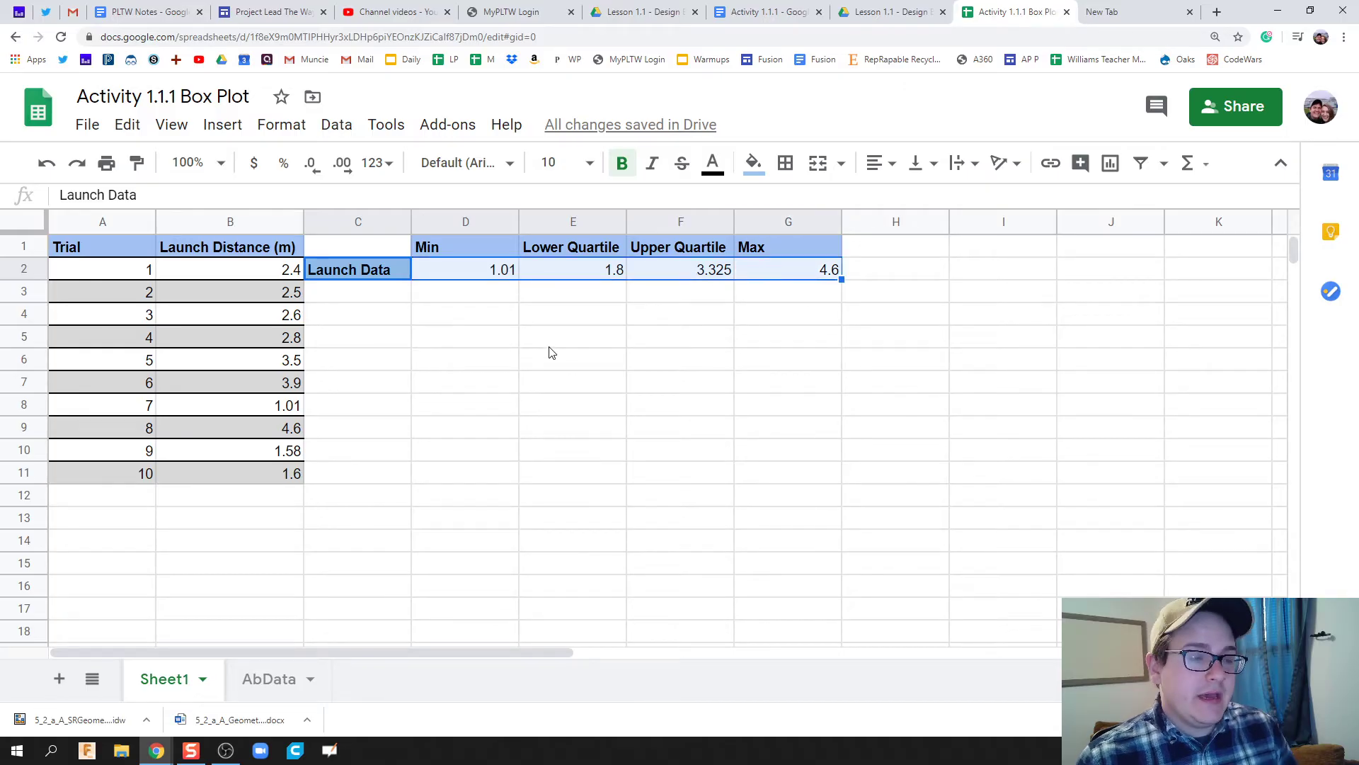
click(221, 124)
click(362, 421)
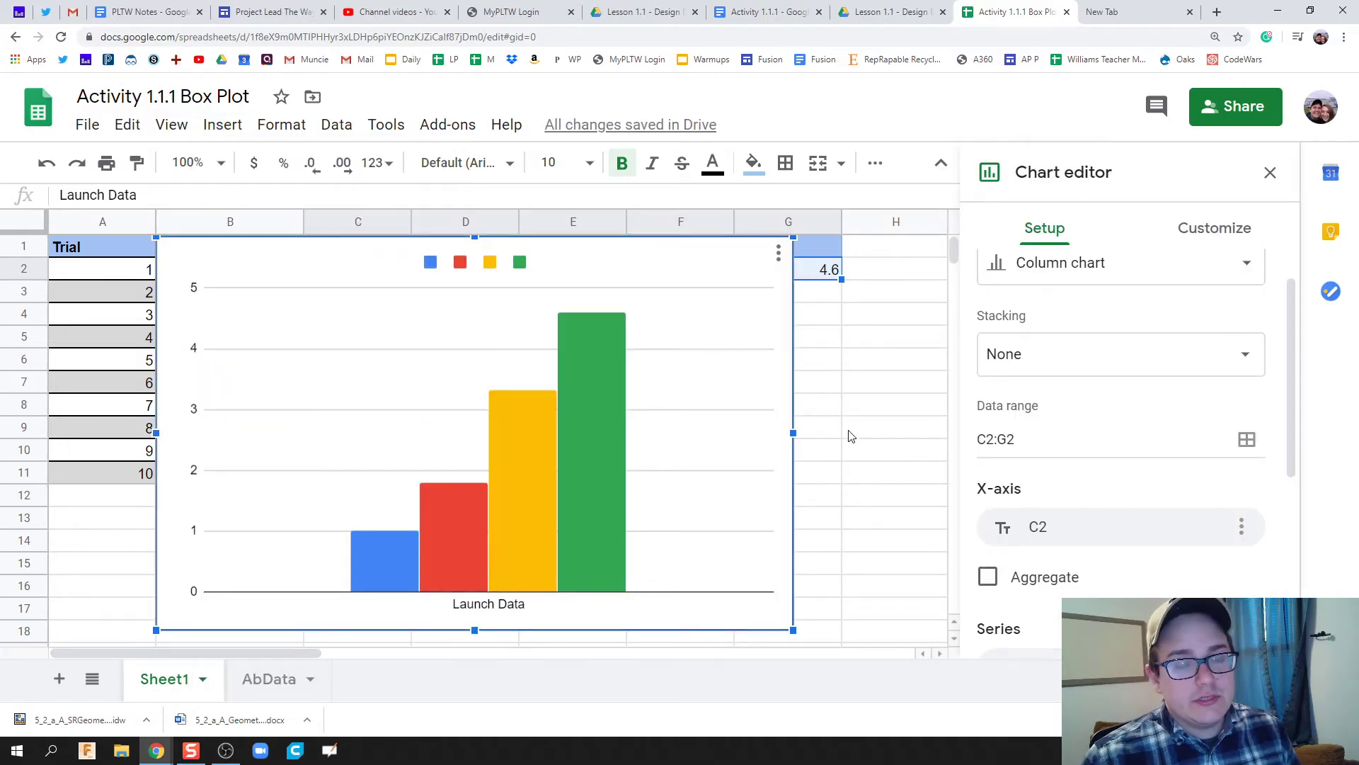
scroll(842, 437, down, 1)
scroll(817, 424, up, 1)
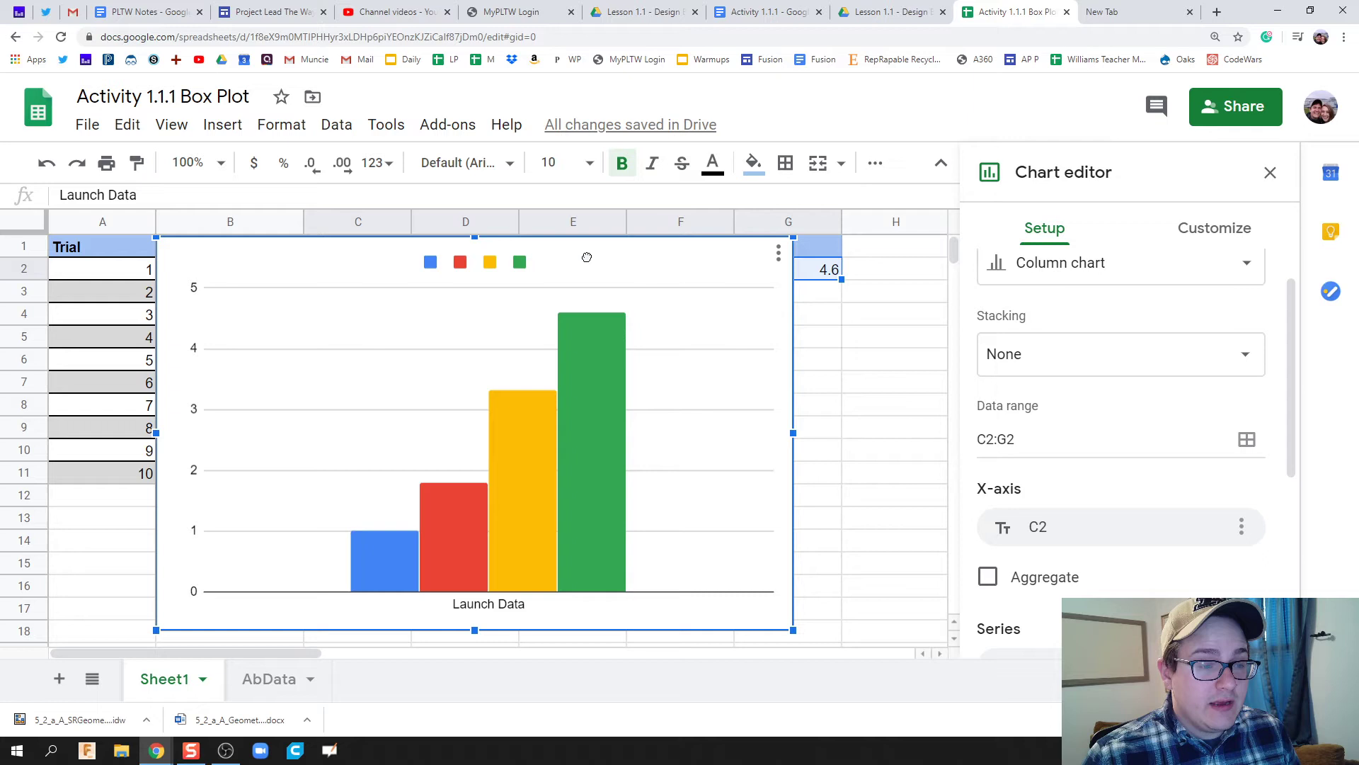
key(ctrl+z)
Drag the new chart into position below the table.
click(617, 262)
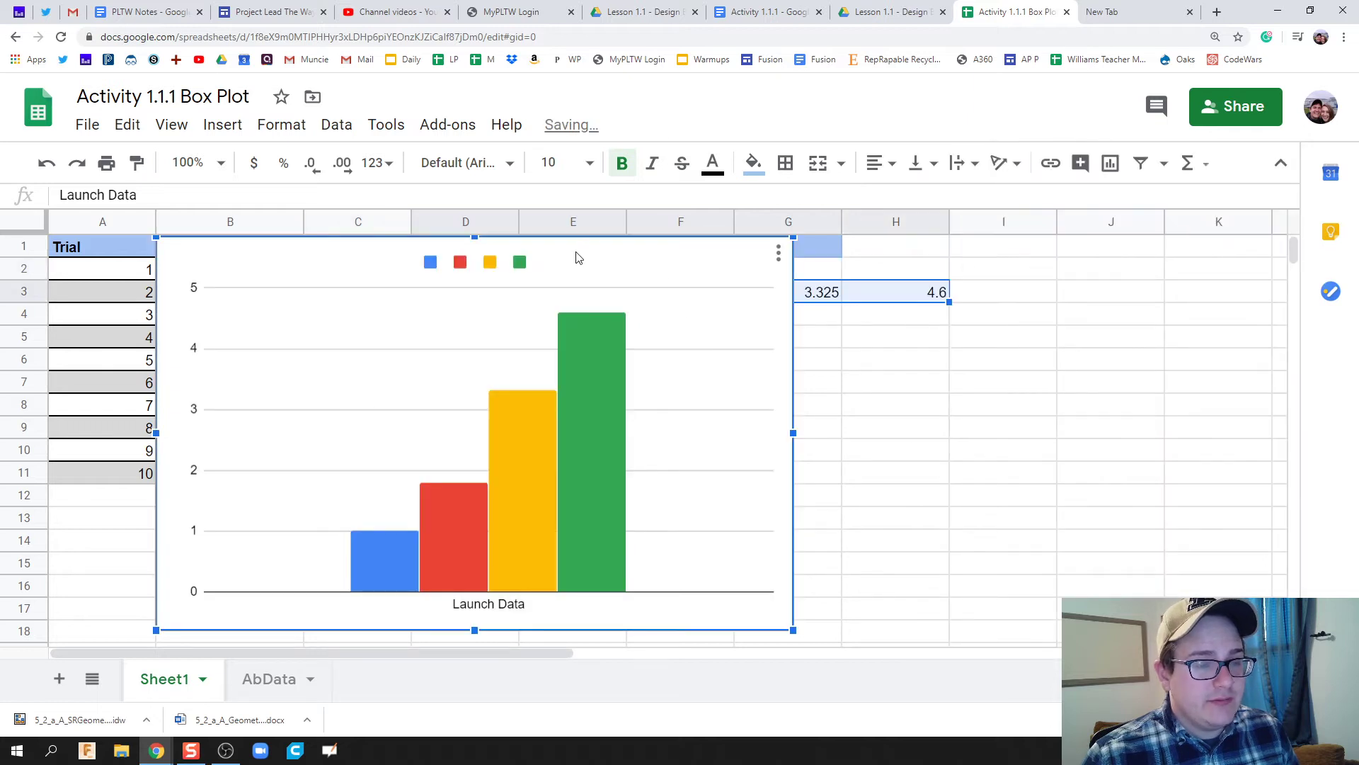
drag(577, 256, 820, 292)
scroll(821, 290, down, 1)
scroll(822, 291, up, 1)
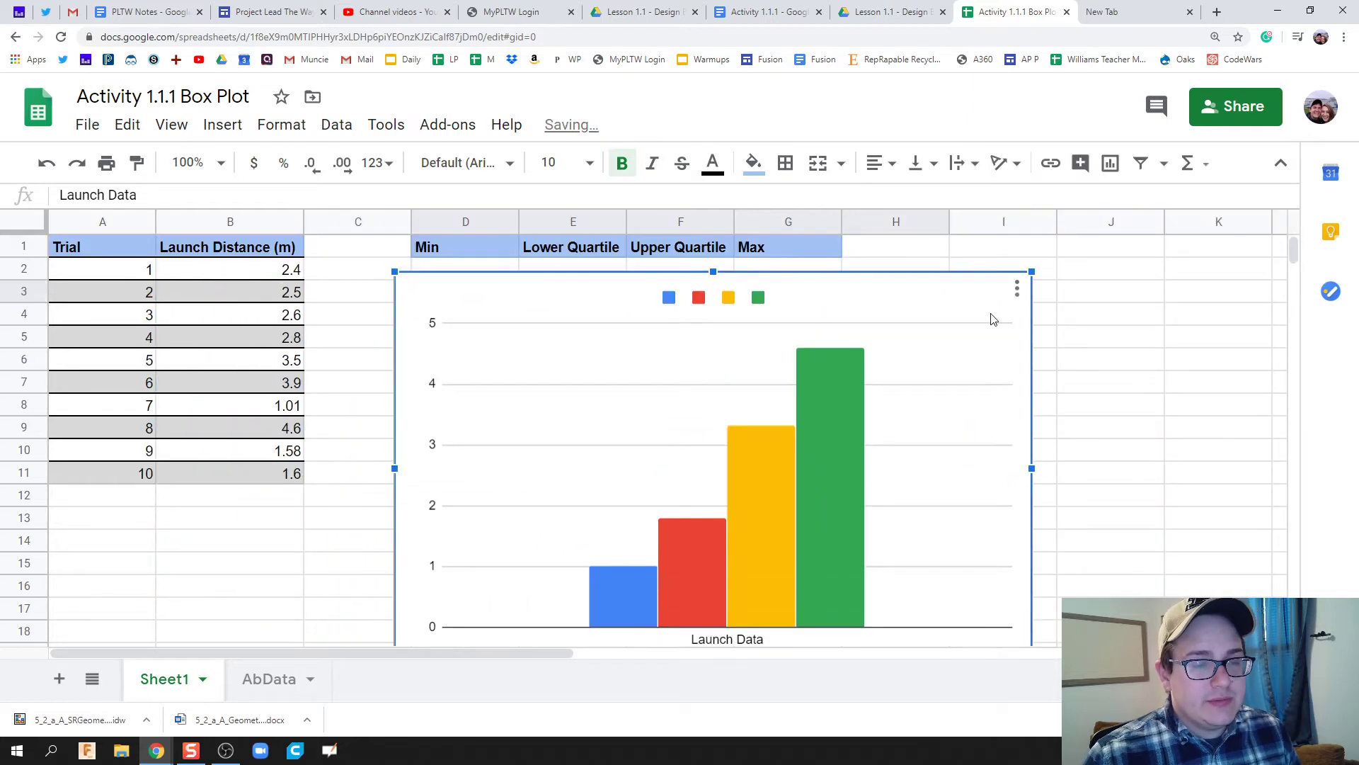
Zoom to 125%, move the chart down, and change its type to Candlestick chart.
key(ctrl+minus)
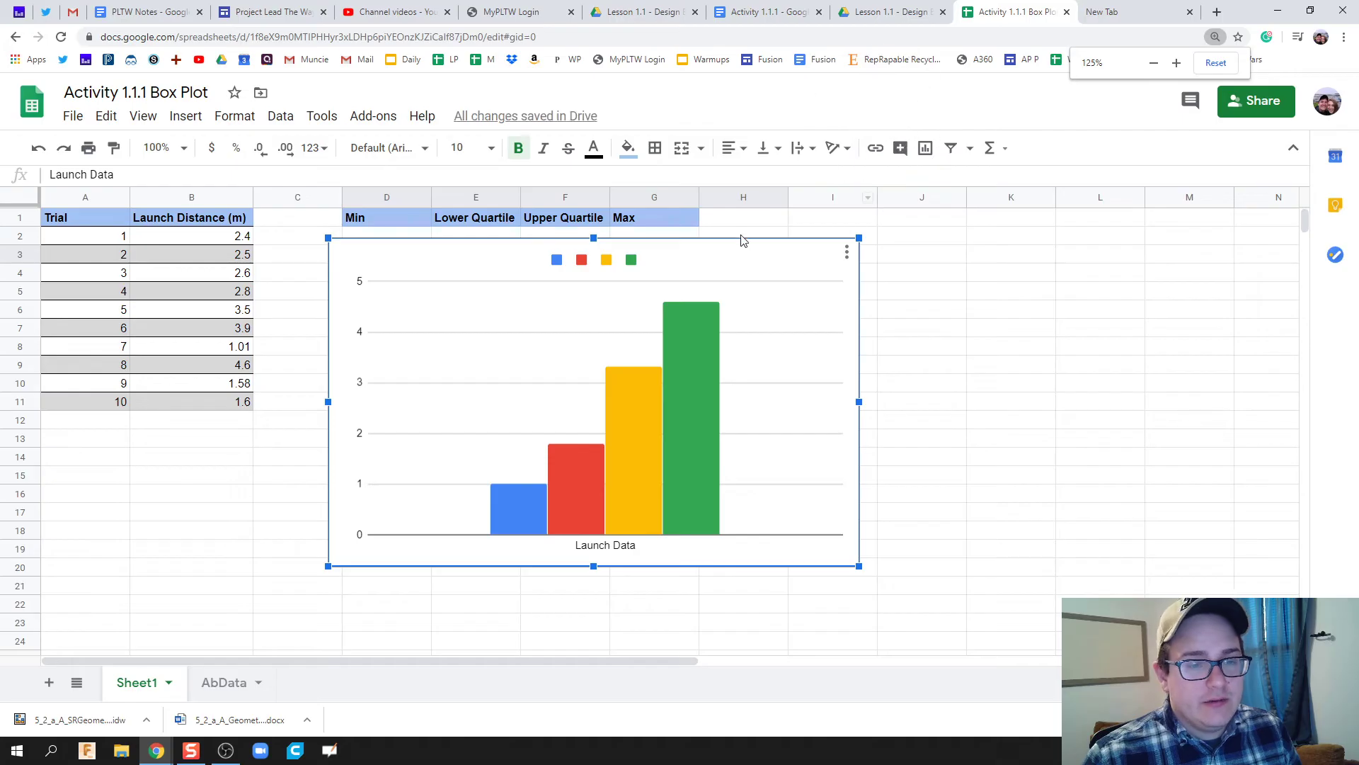
drag(734, 270, 733, 320)
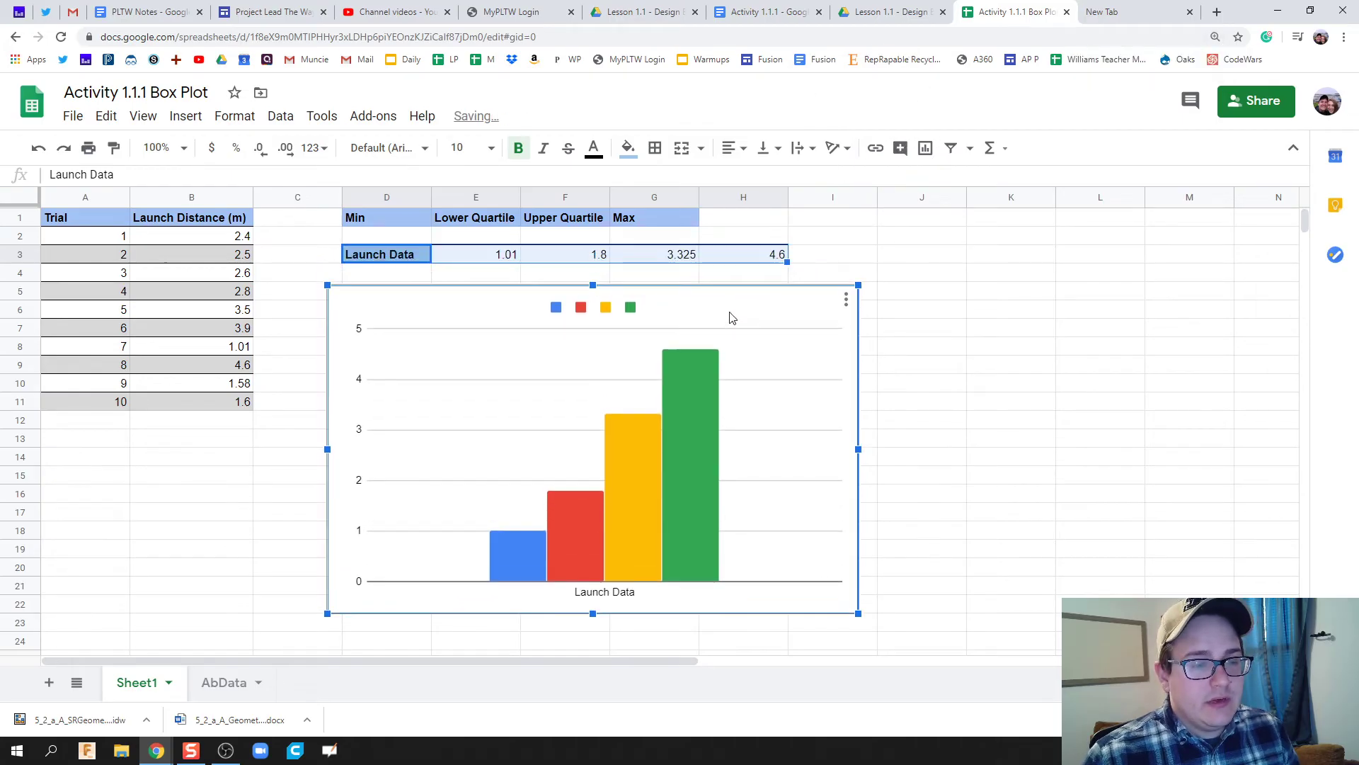
double_click(731, 318)
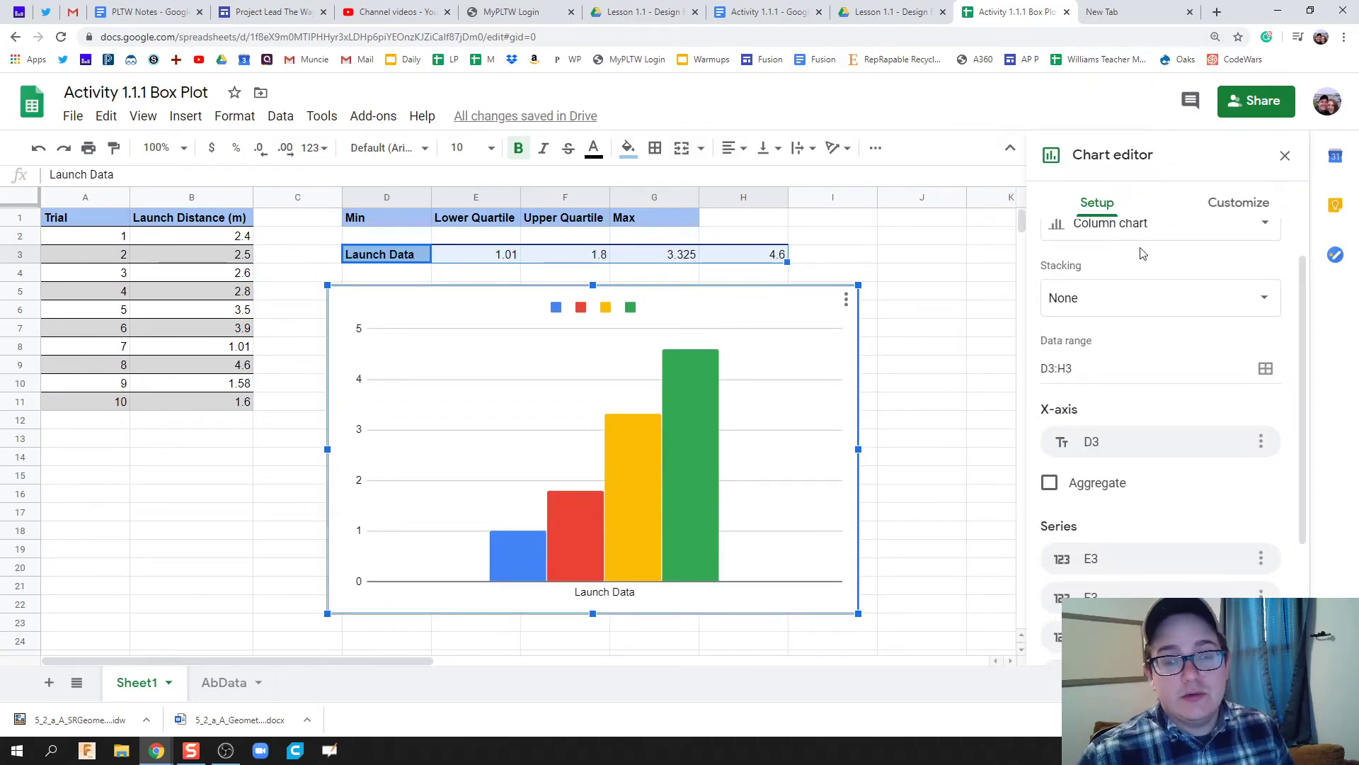
scroll(1133, 253, up, 1)
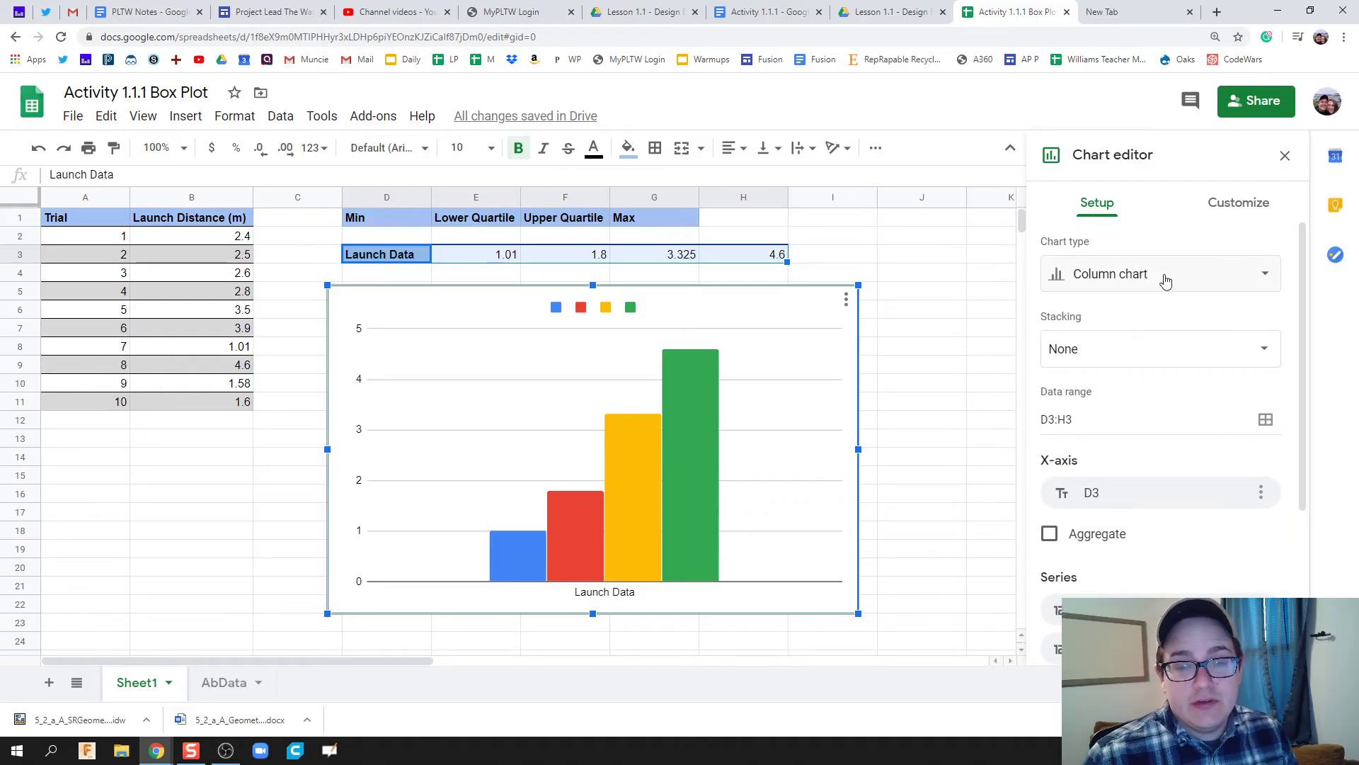
click(1162, 277)
scroll(1161, 514, down, 9)
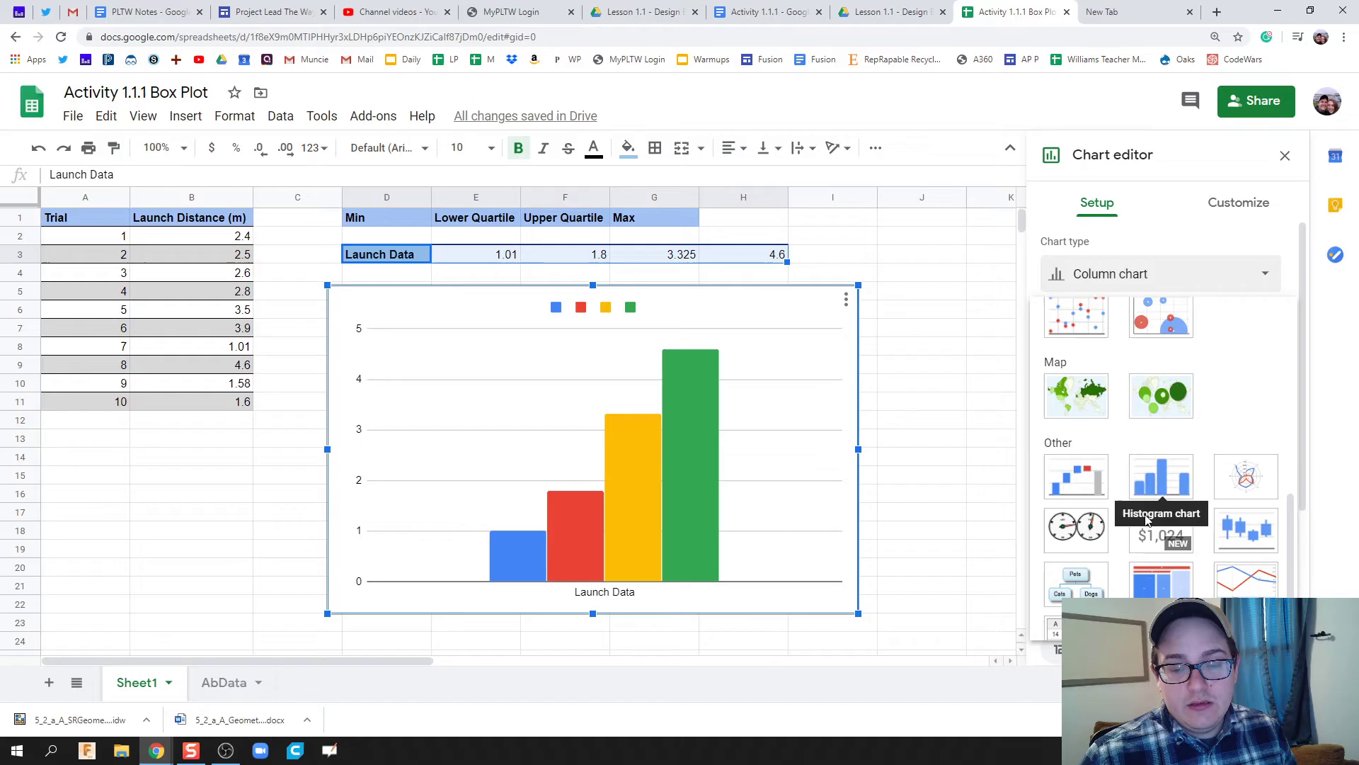
scroll(1154, 495, up, 3)
scroll(1133, 484, down, 3)
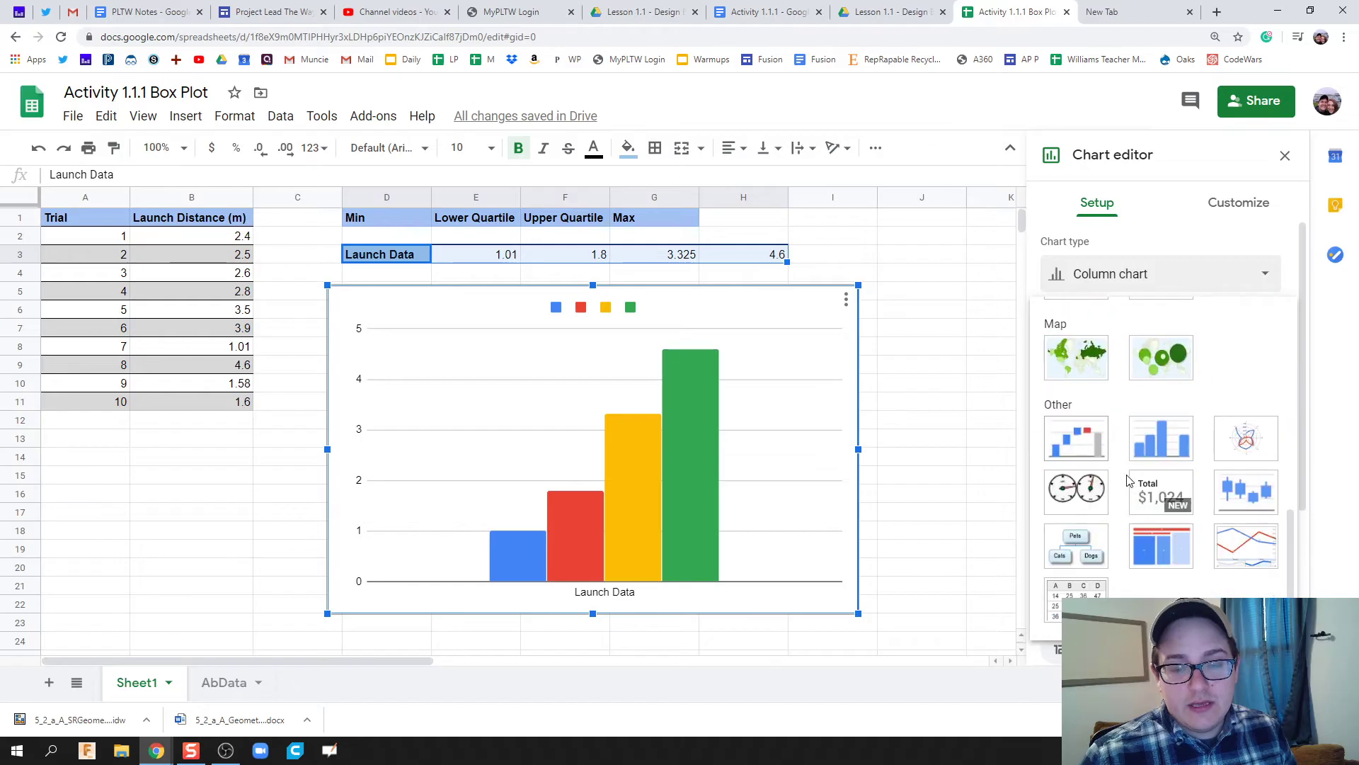
click(1249, 503)
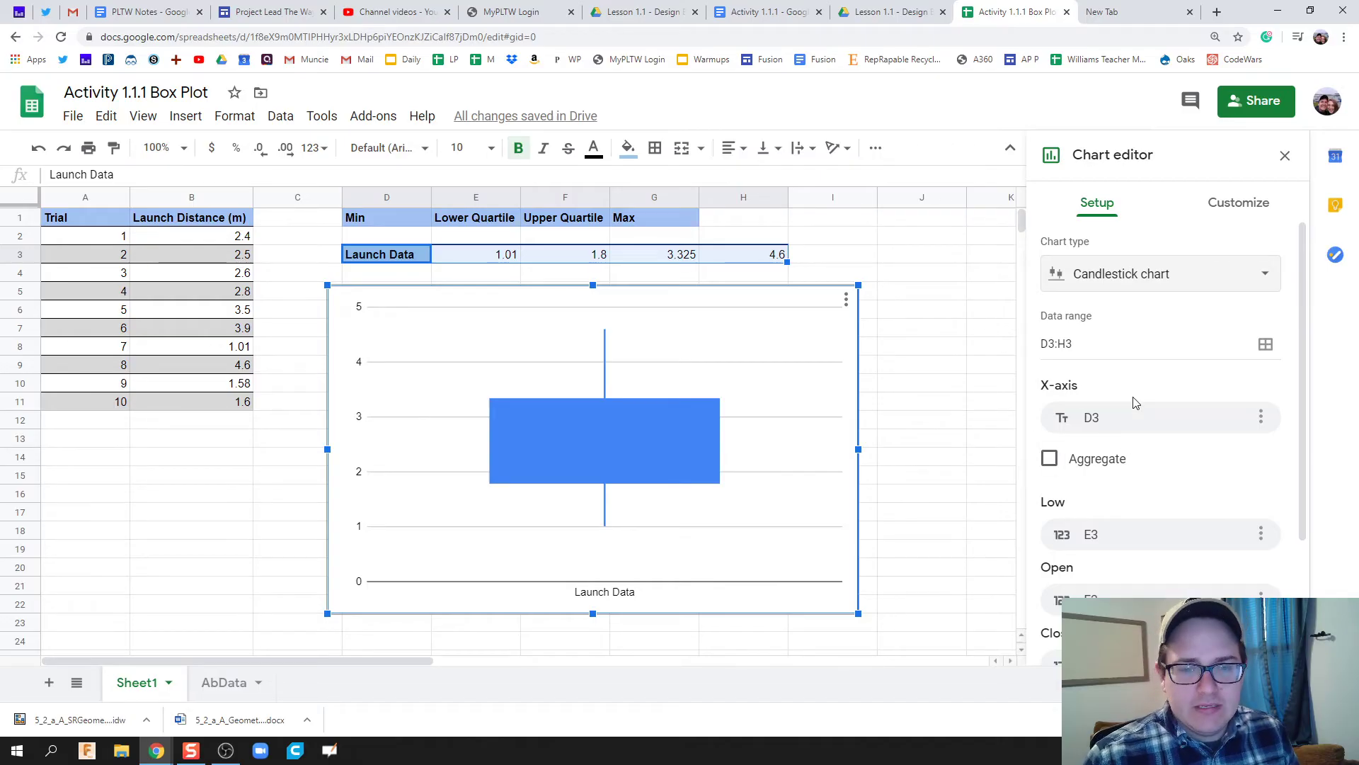
click(1235, 203)
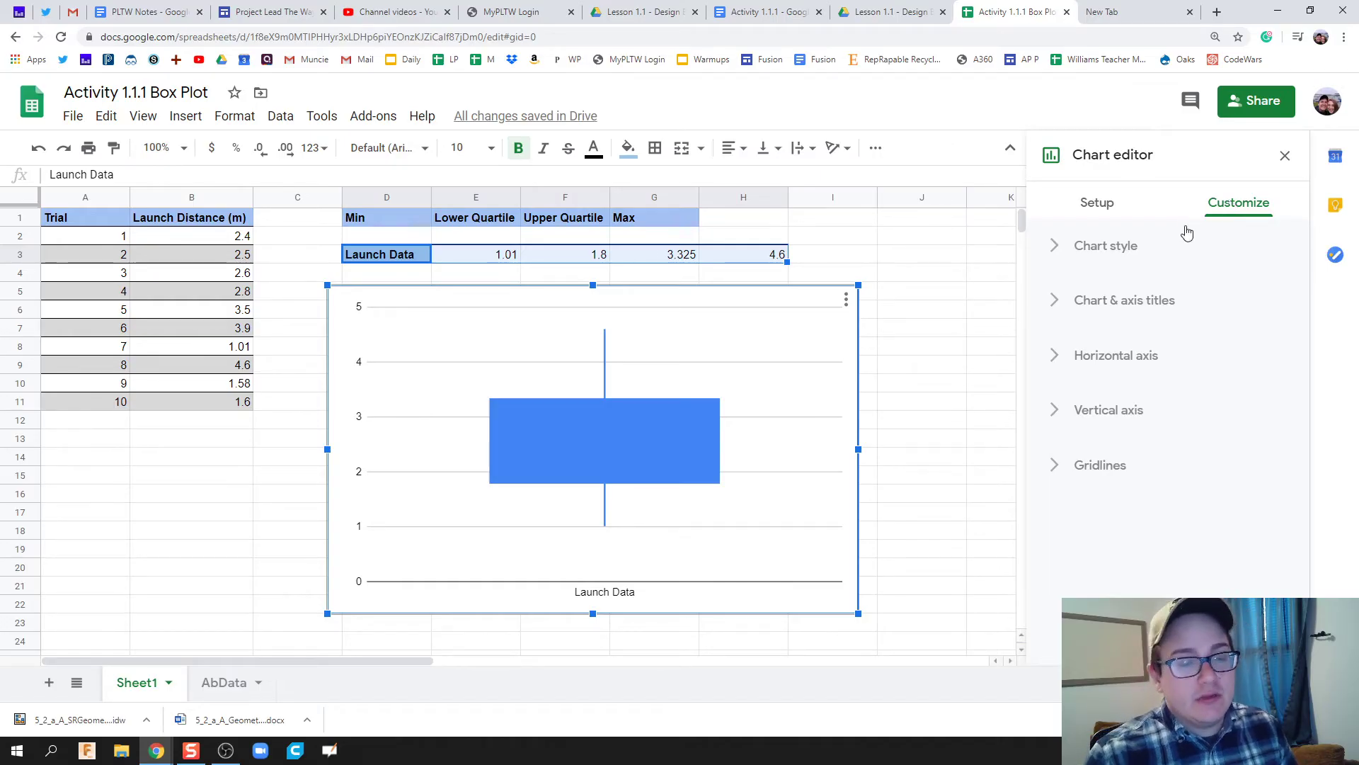
Give the chart a title starting 'Box Plot of Lau' followed by the student's name.
click(1077, 301)
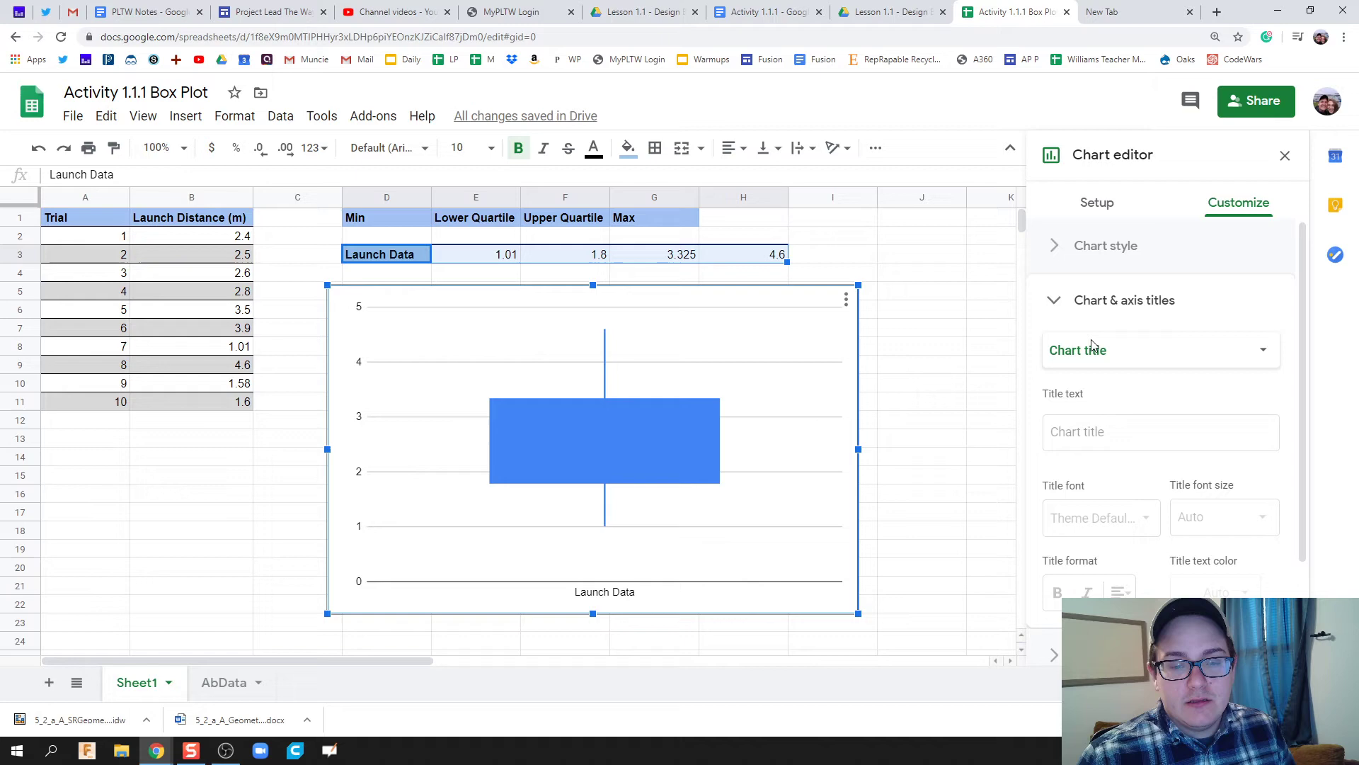
click(1089, 430)
text(BOX)
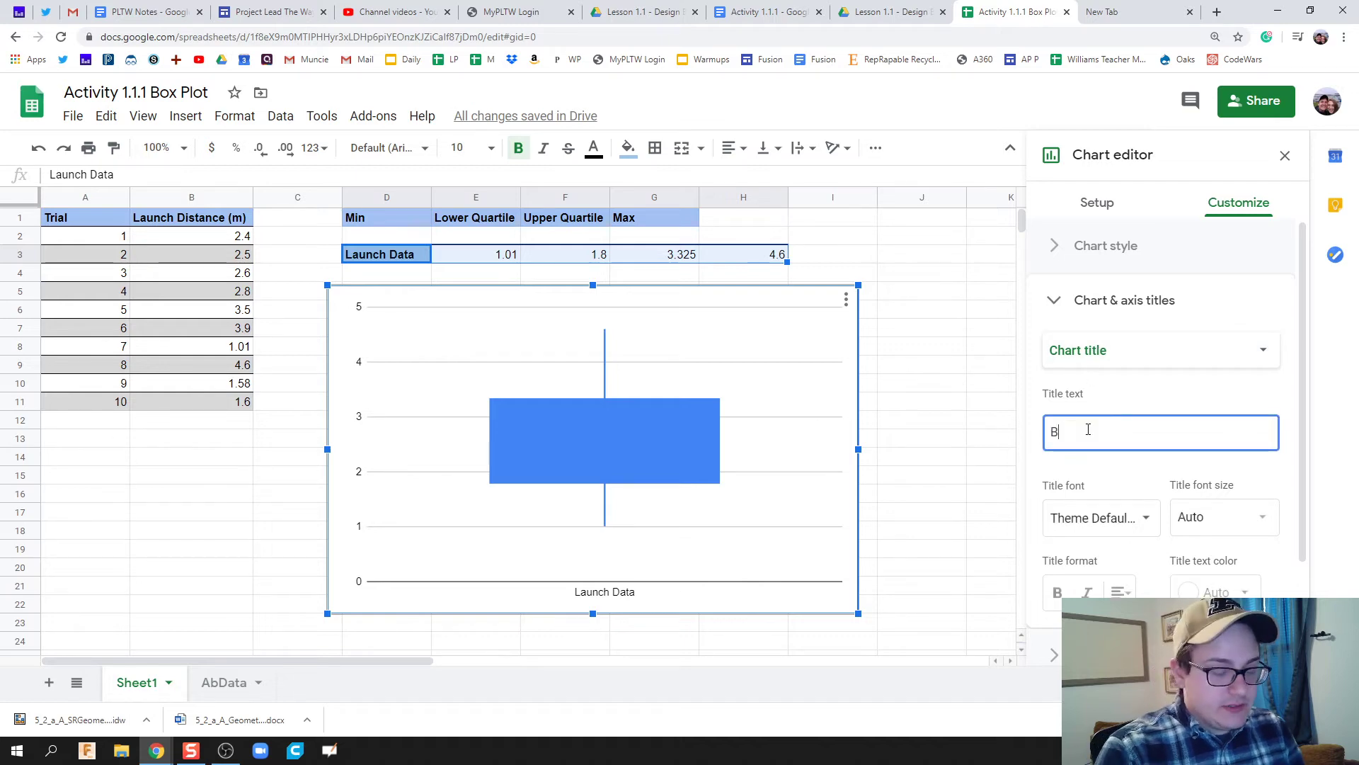
key(BackSpace)
key(BackSpace)
text(ox)
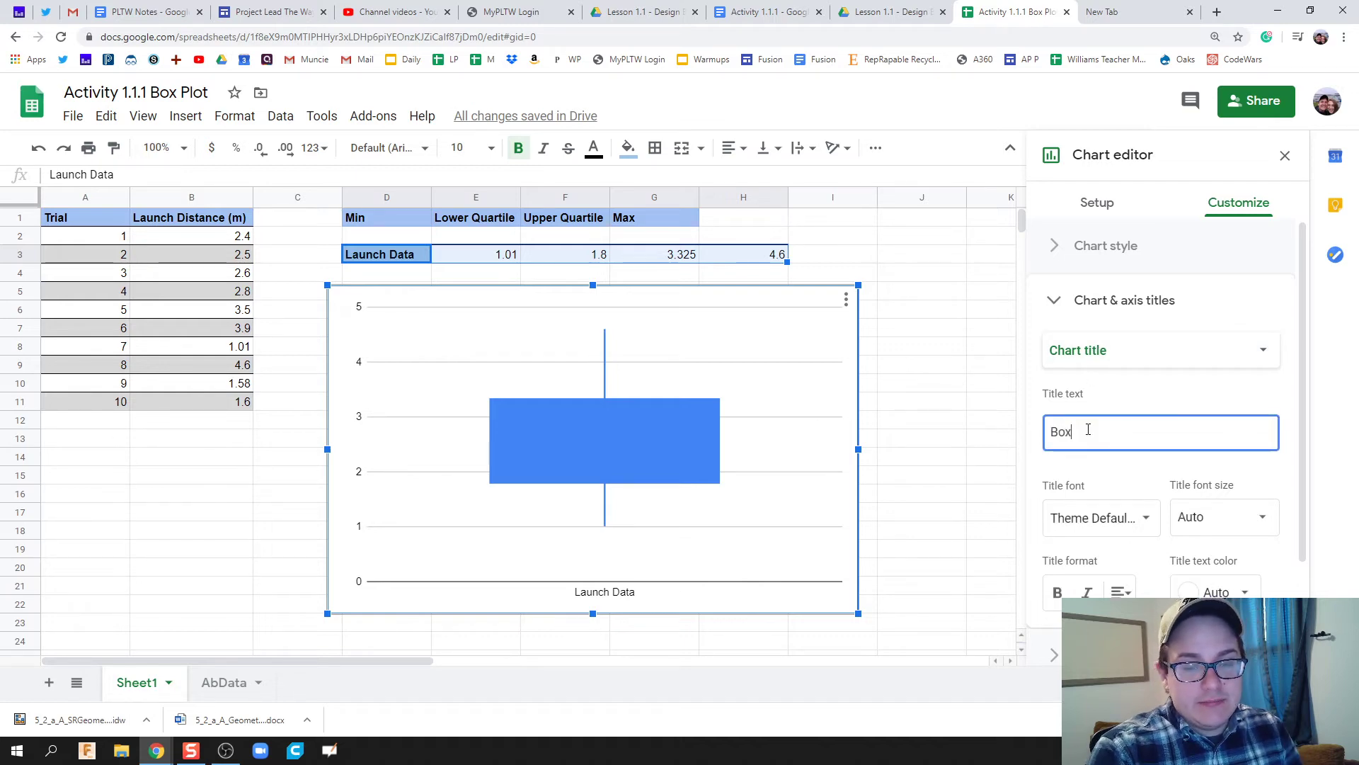
text( Plot of La)
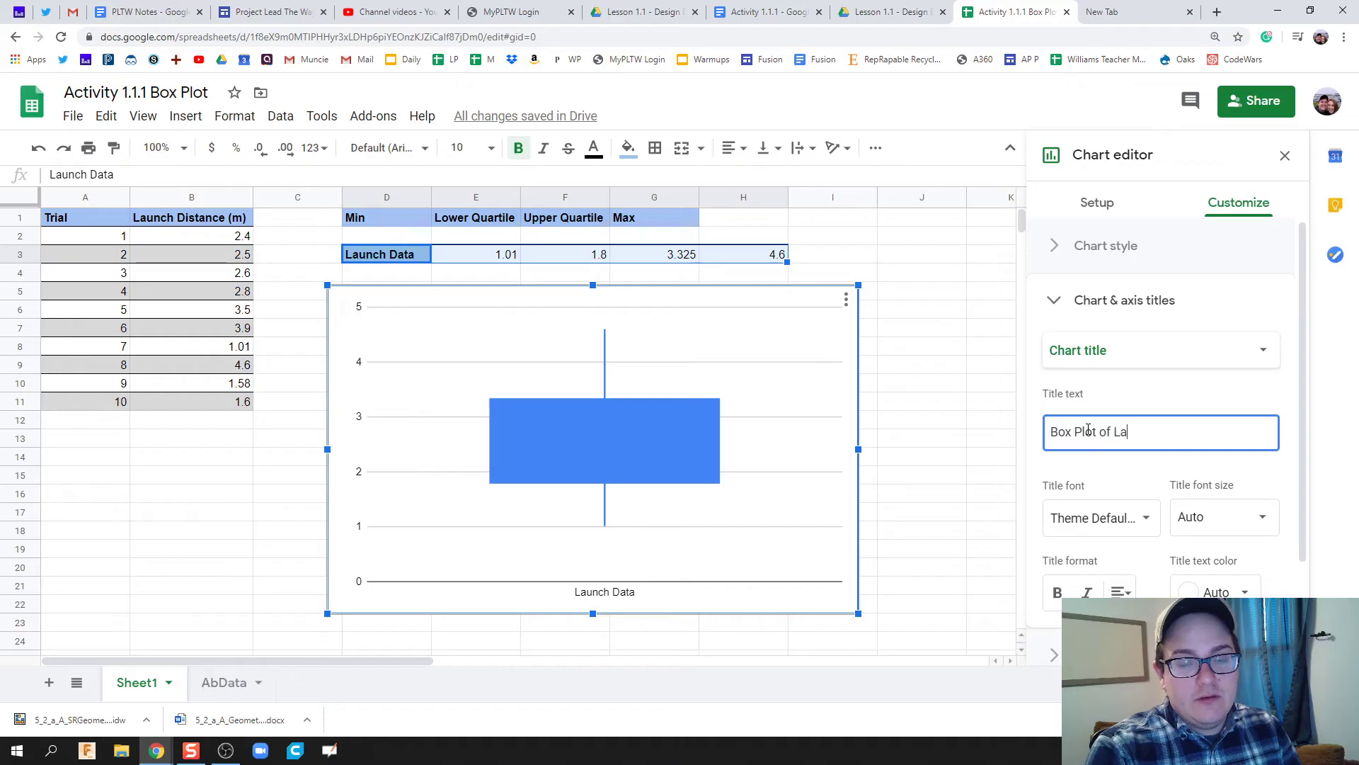
text(unch Data)
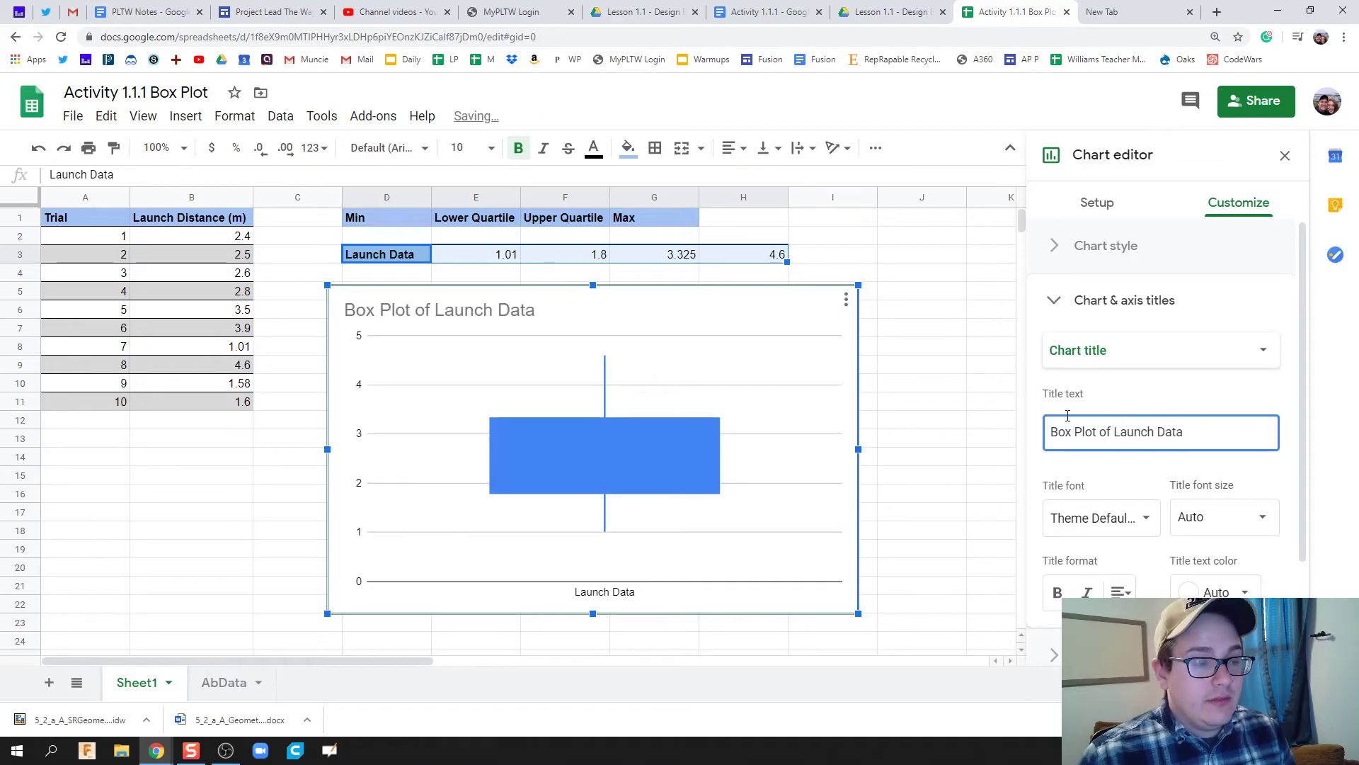
click(1151, 351)
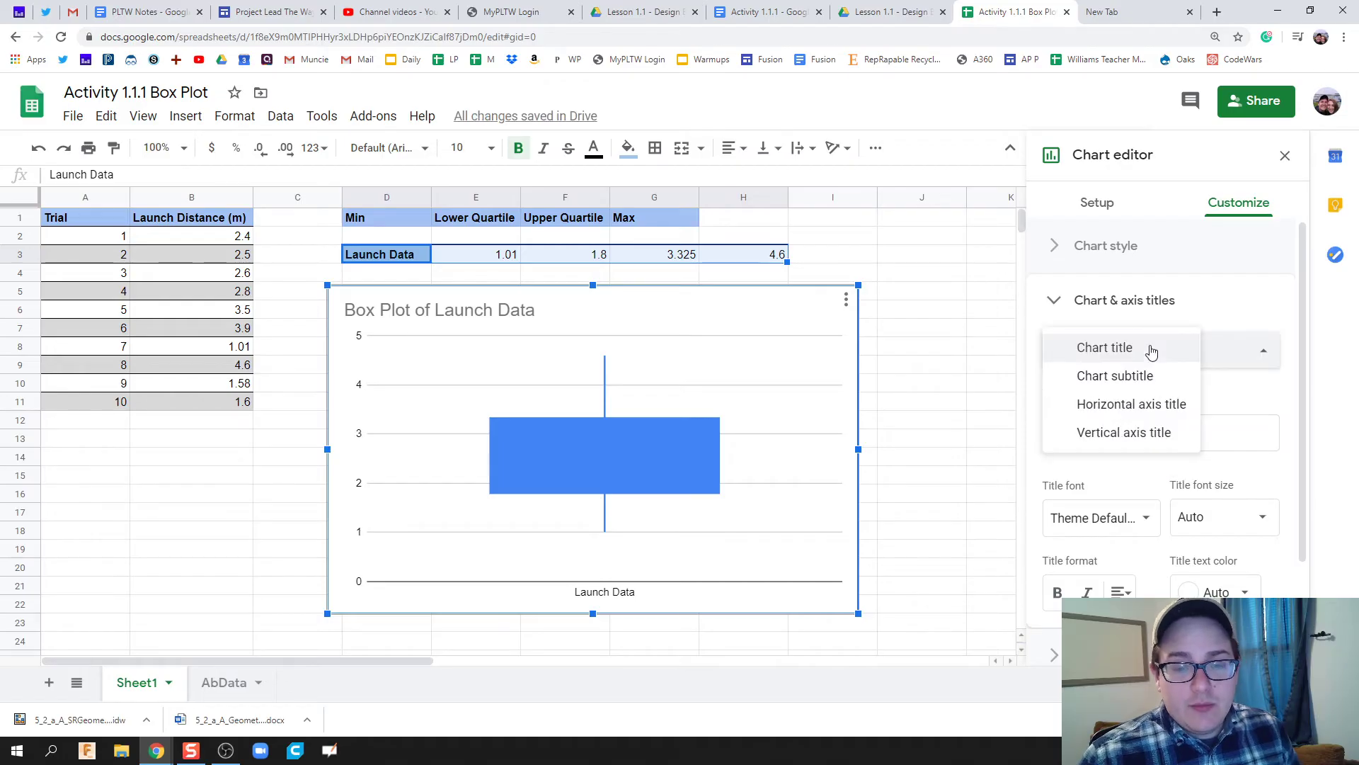
click(1234, 363)
click(1238, 427)
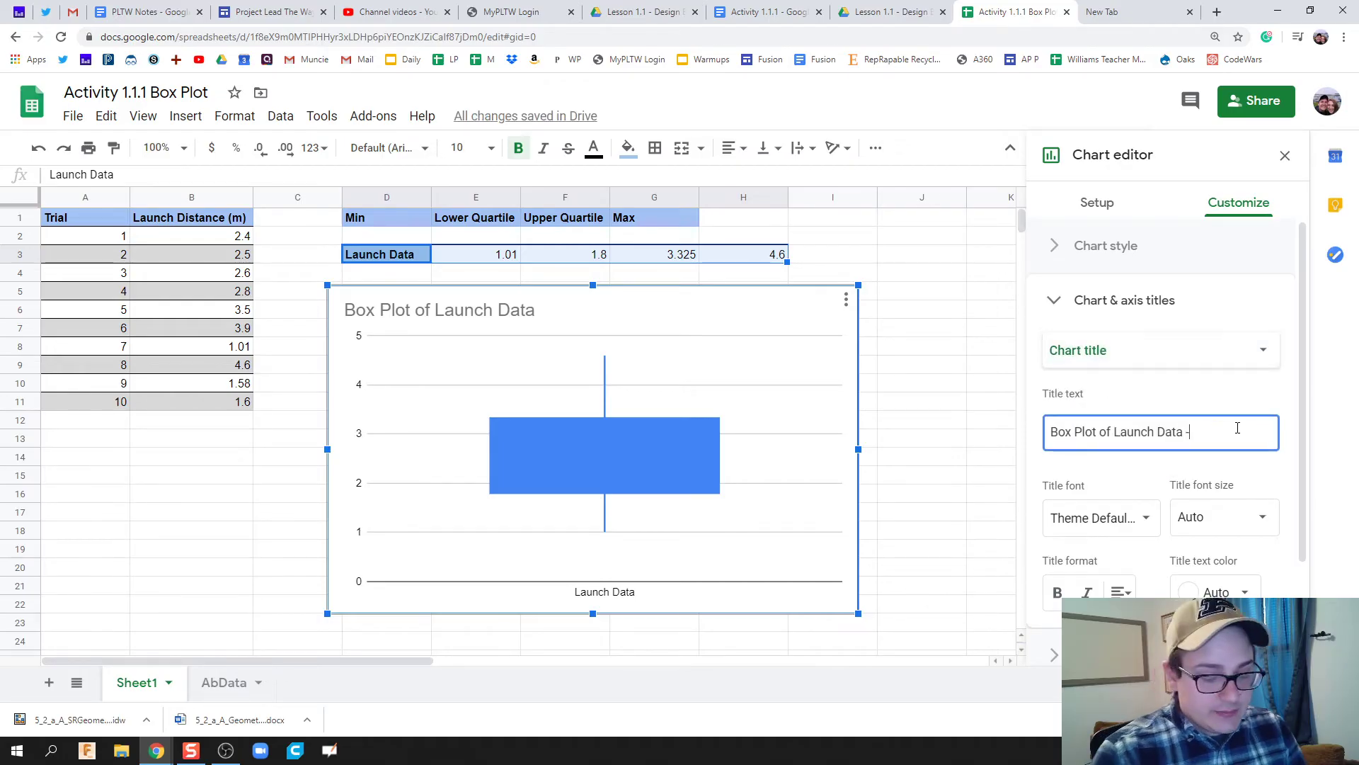
text(- AWilliams)
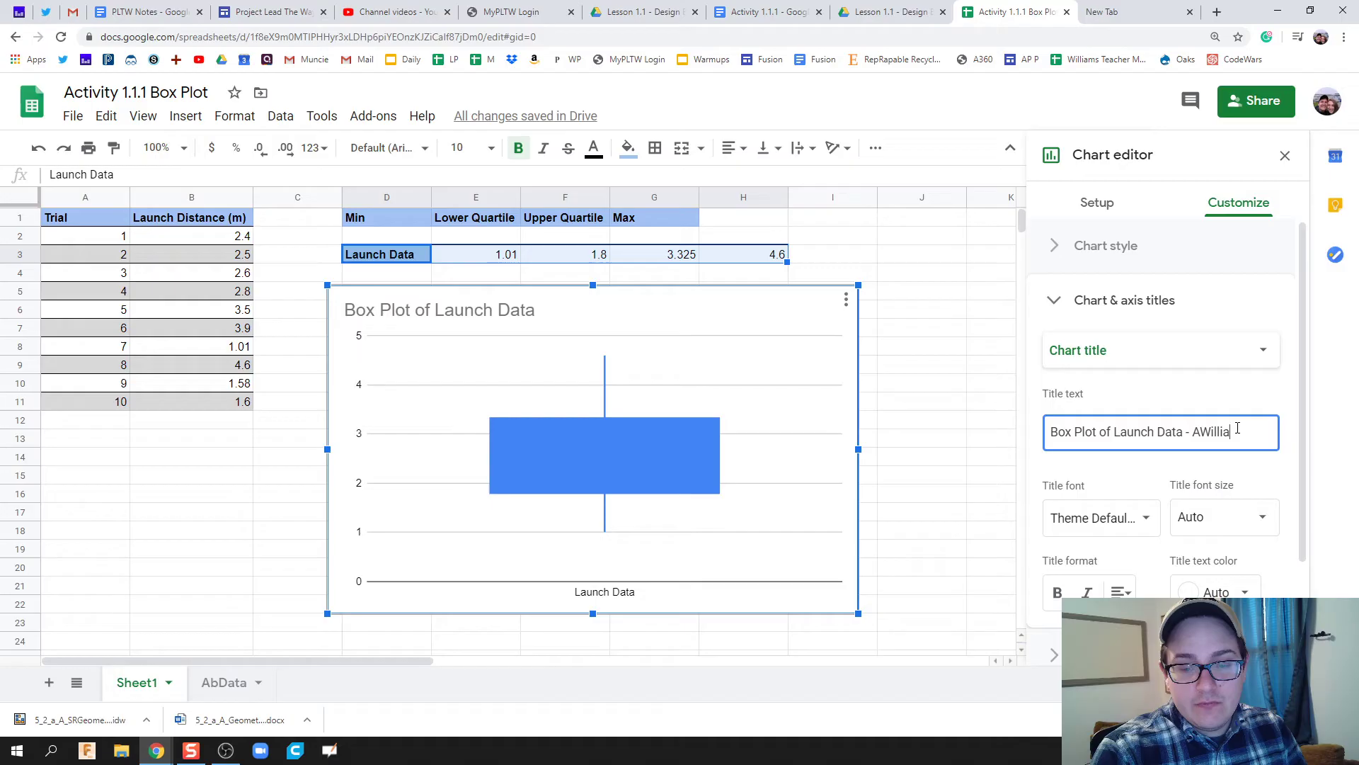
Set the vertical axis title to 'Launch Distance (m)' and close the Chart editor.
click(1183, 360)
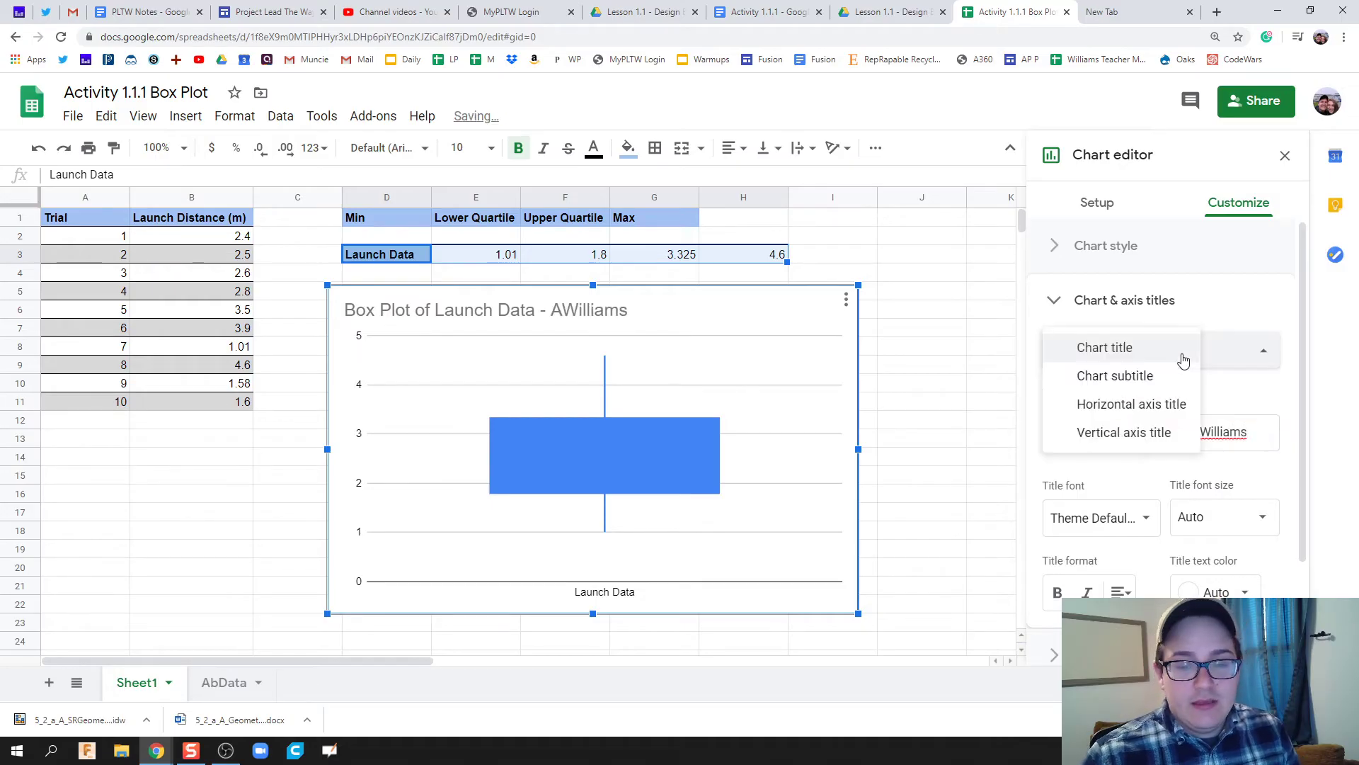
click(1155, 434)
click(1138, 426)
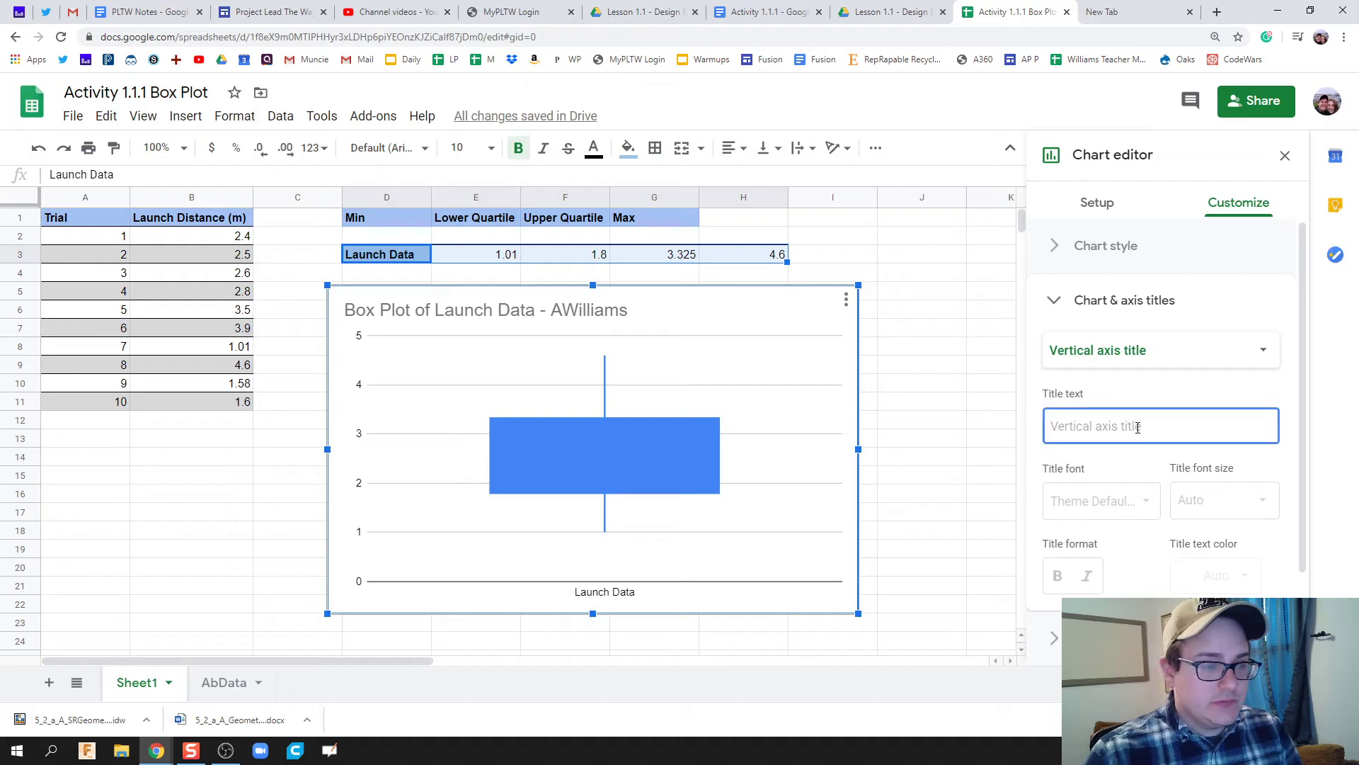
text(Lau)
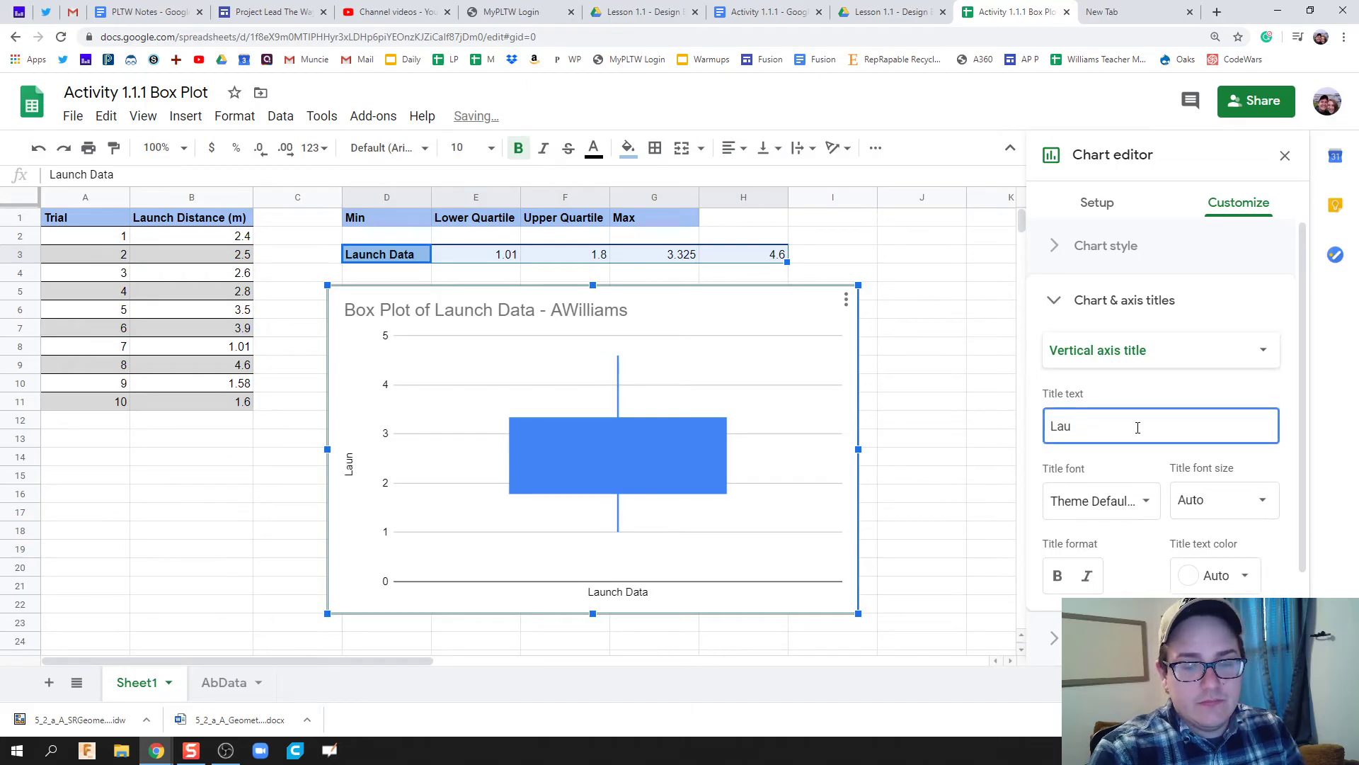
text(nch Distance )
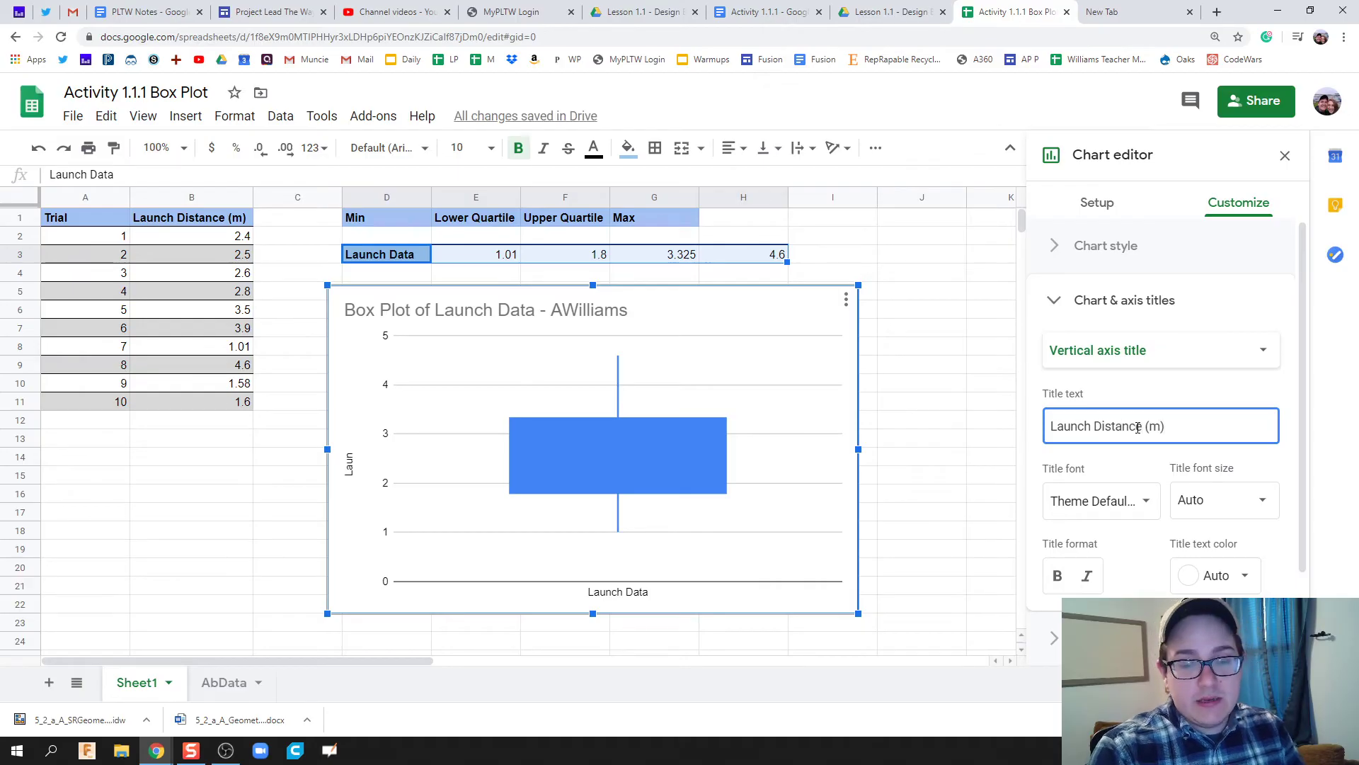
text((m))
scroll(1083, 538, down, 1)
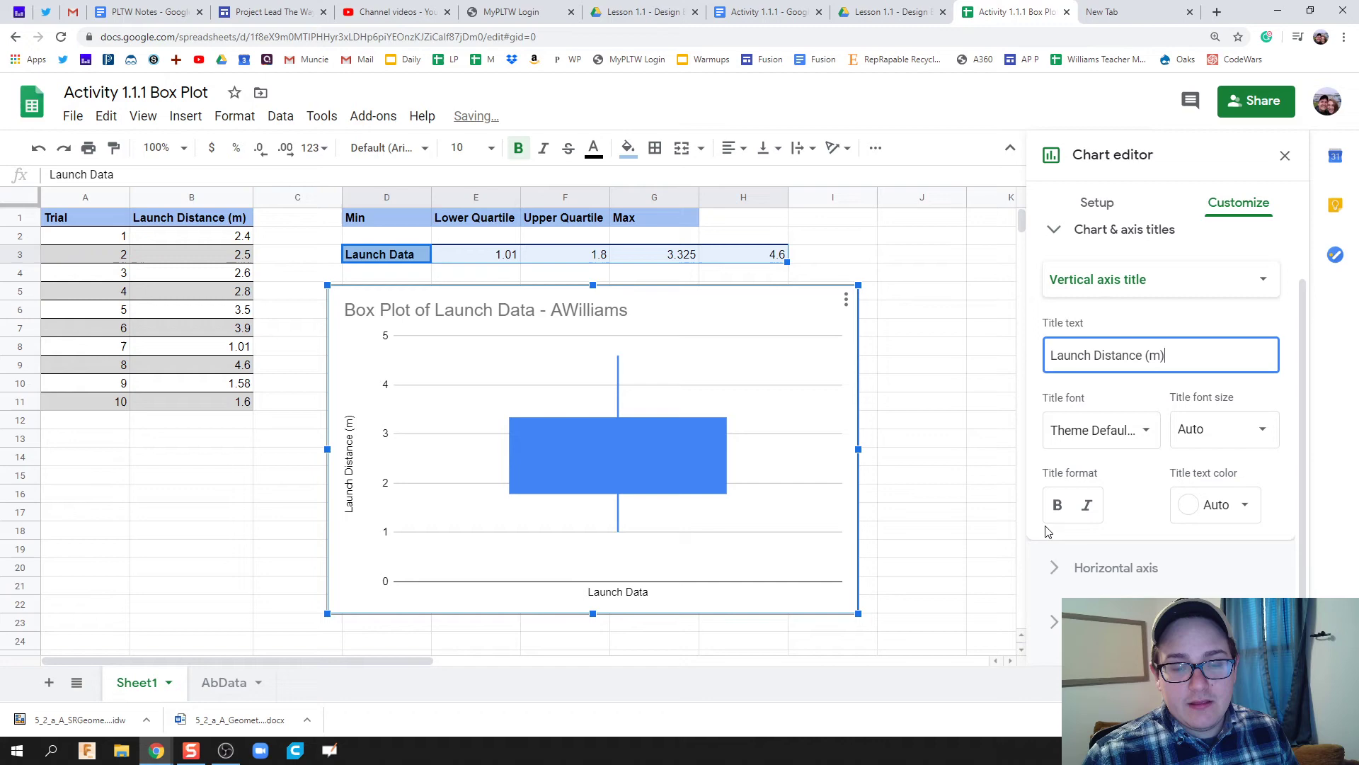
scroll(1048, 531, up, 1)
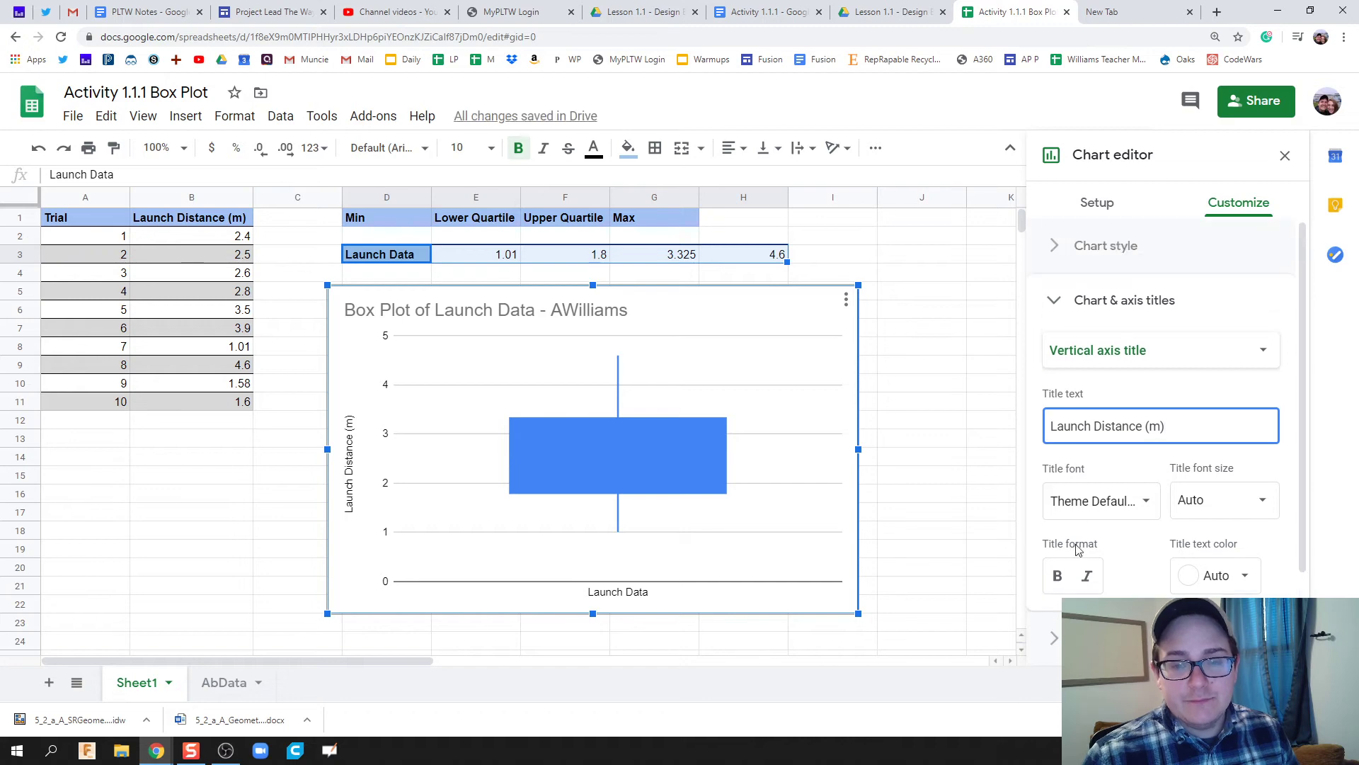
click(994, 405)
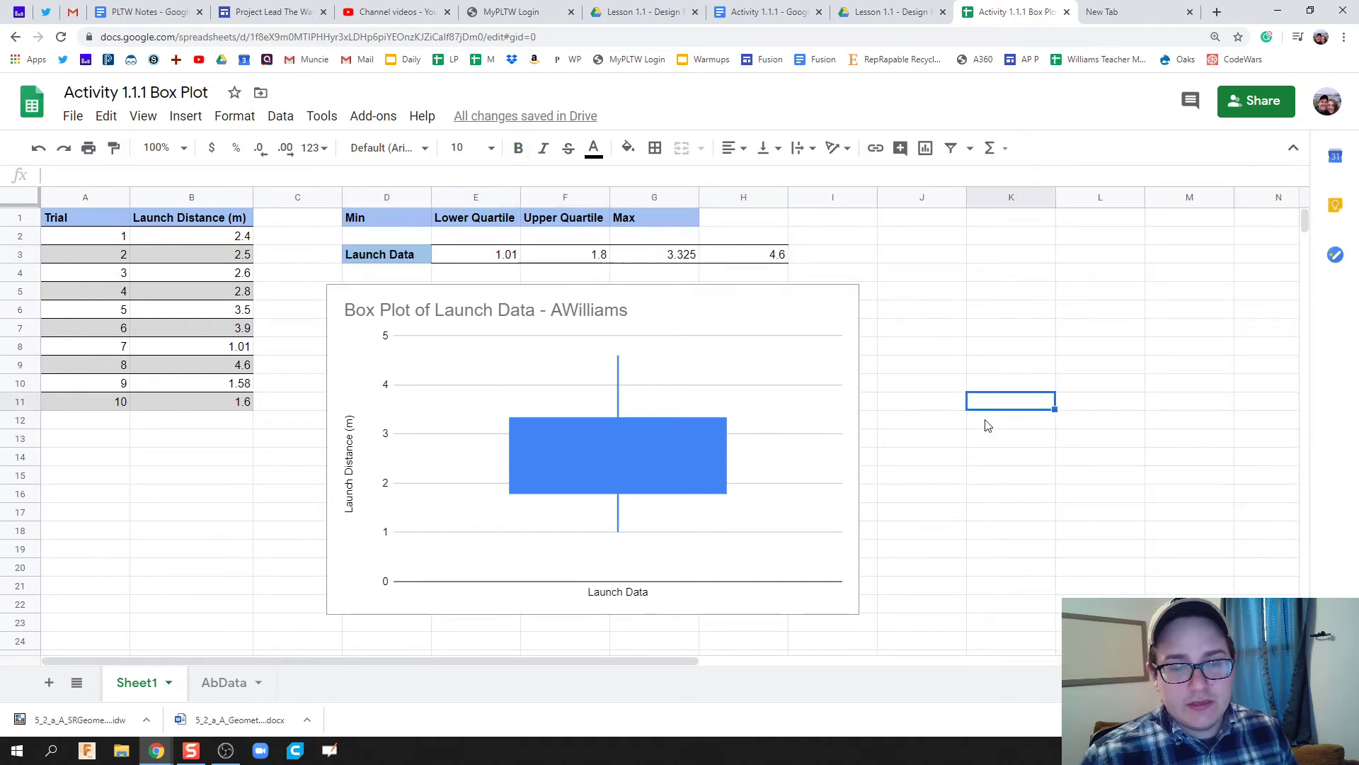
Resize the box plot smaller from its corner and copy the chart.
click(779, 312)
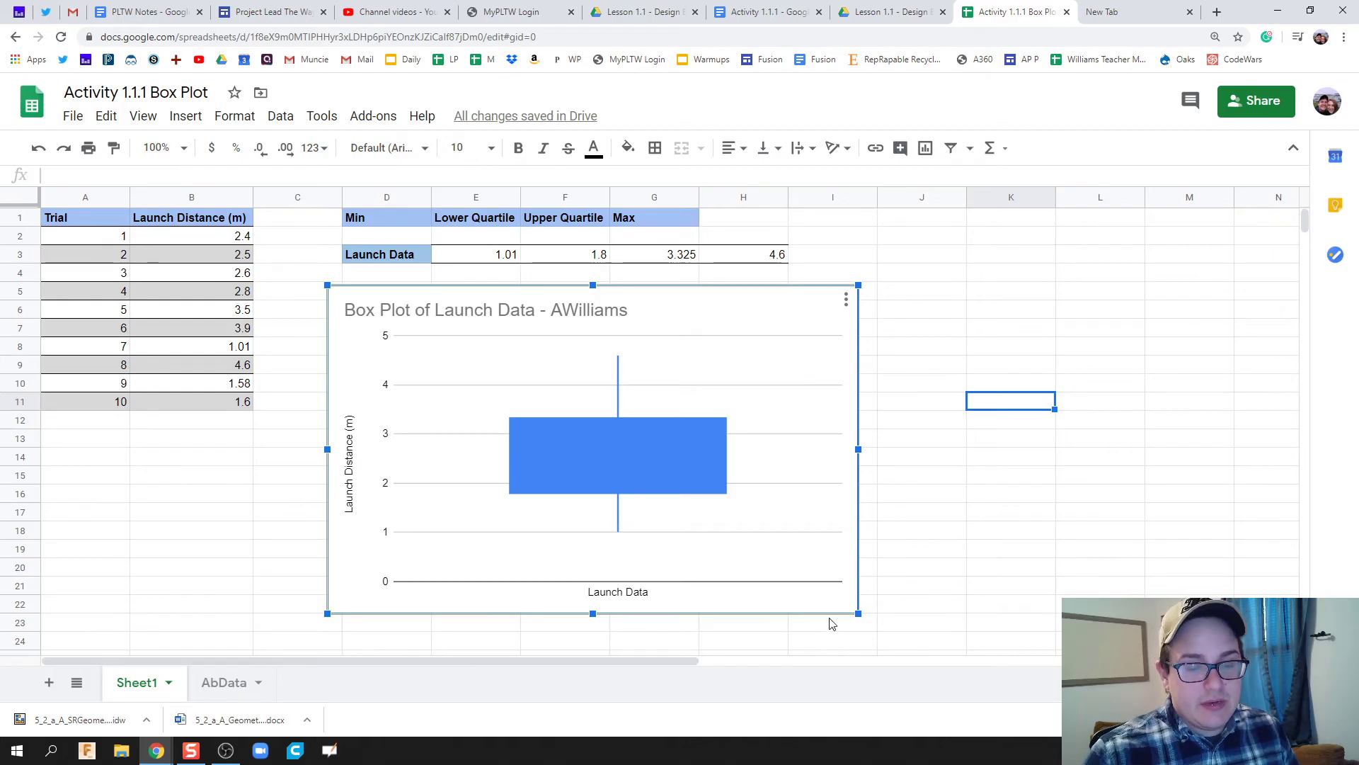
drag(858, 613, 679, 448)
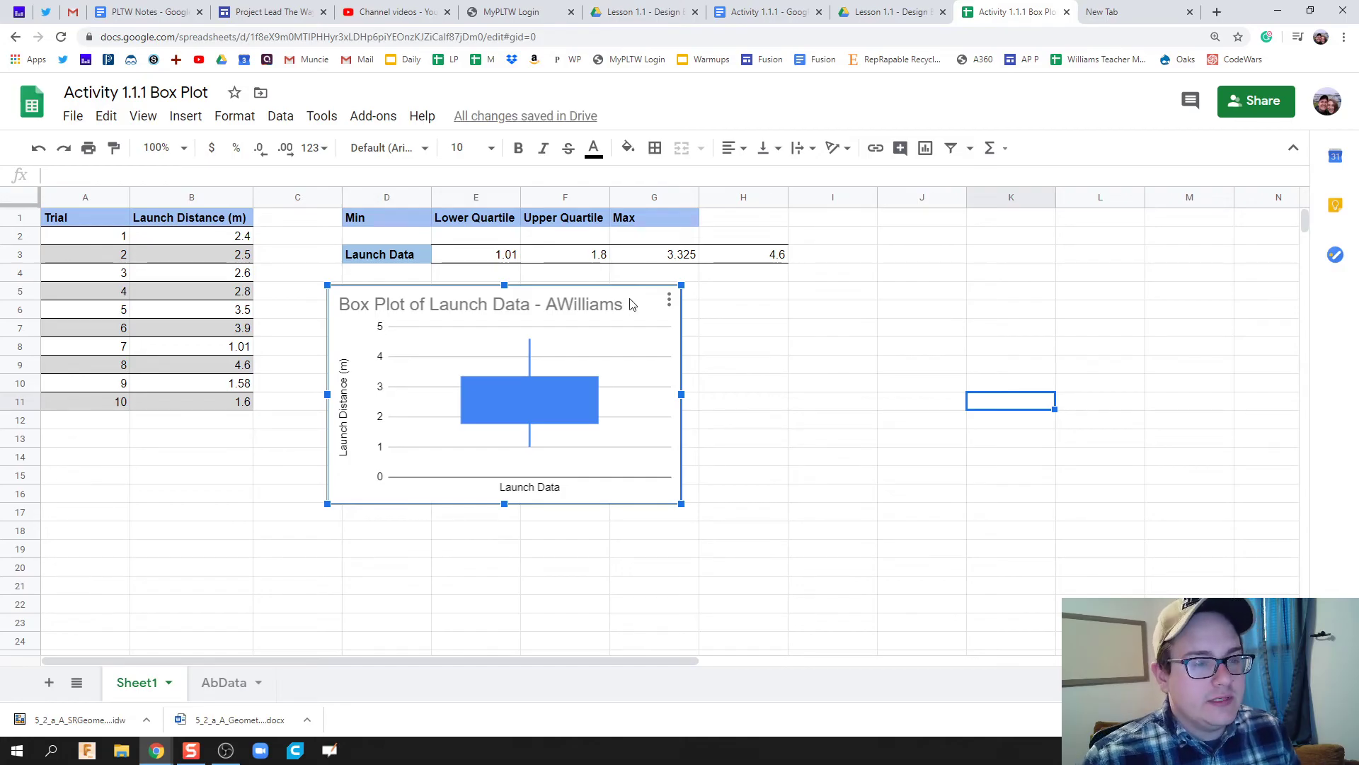
click(669, 303)
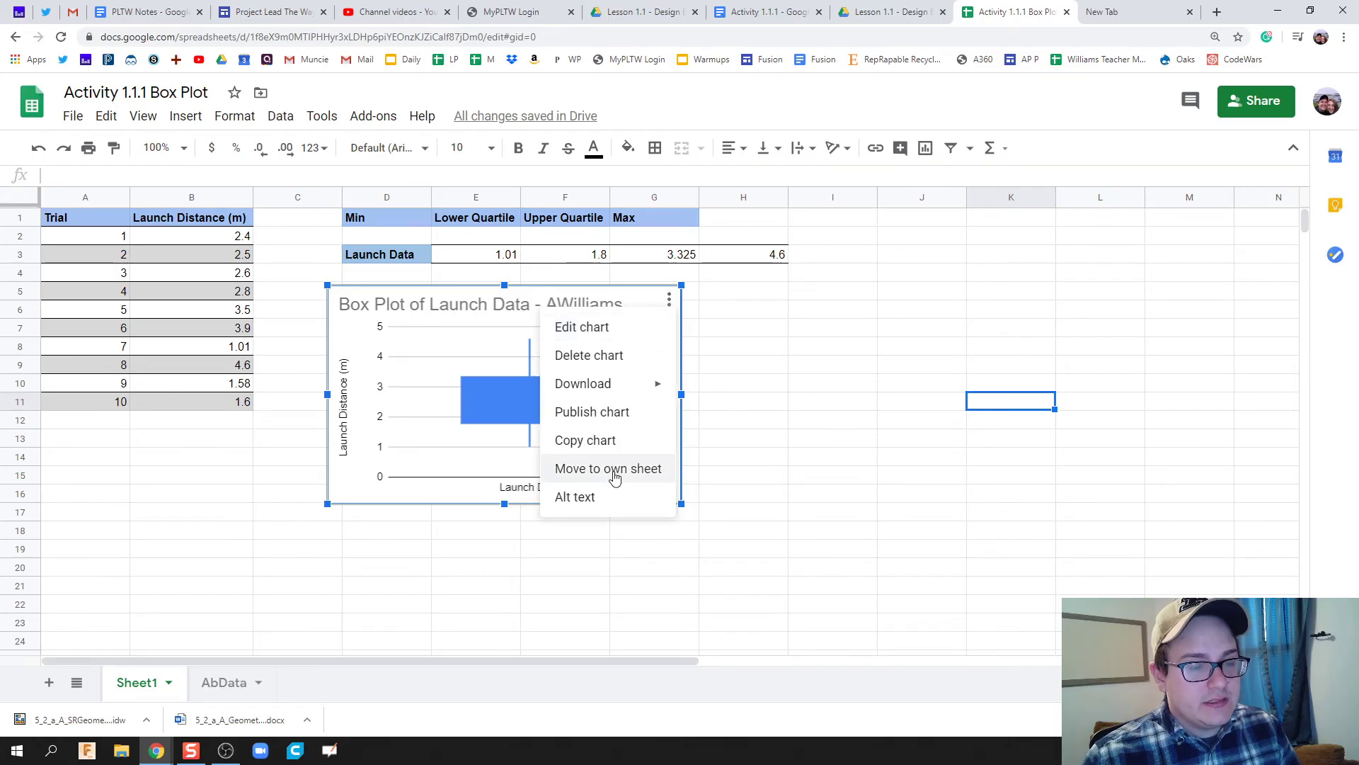
click(617, 443)
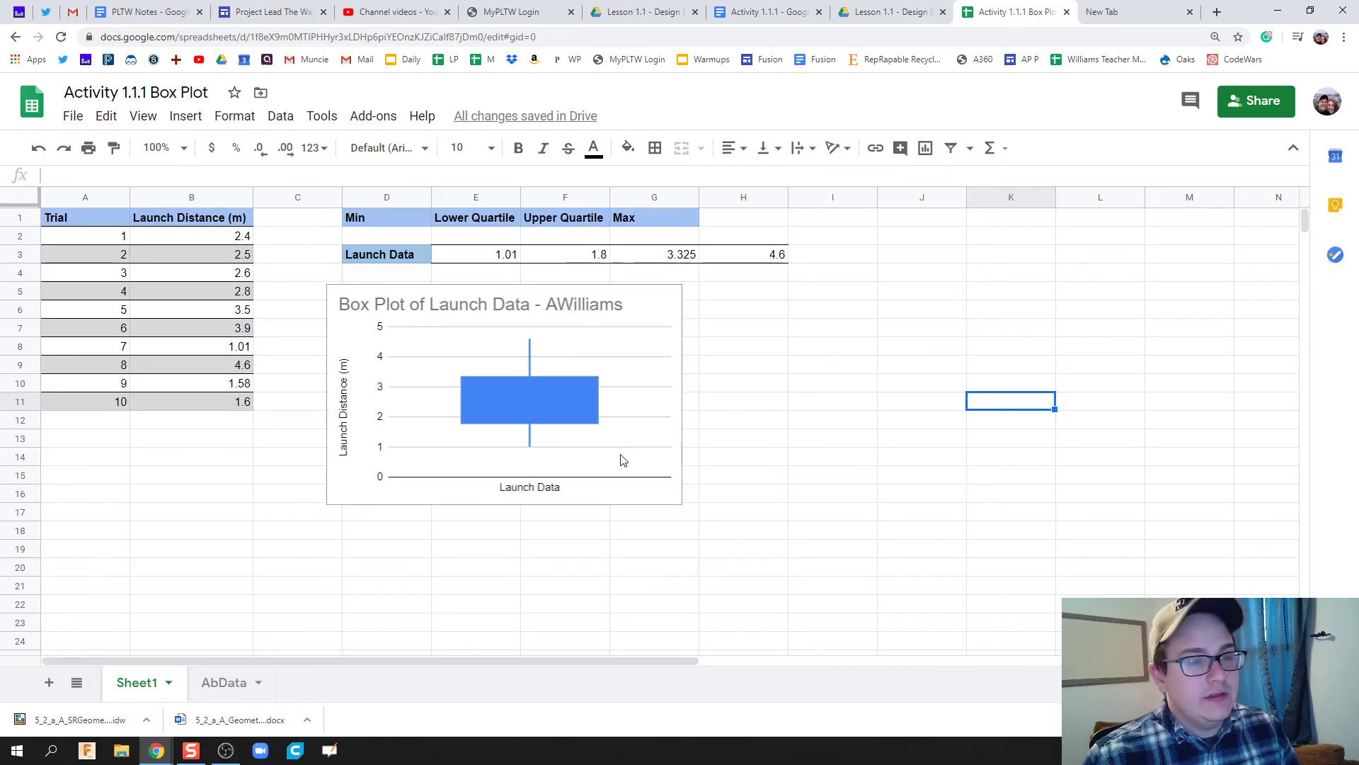
In the Activity 1.1.1 Doc, delete 'INSERT BOX PLOT HERE' and paste the copied chart there.
click(764, 7)
scroll(655, 499, down, 3)
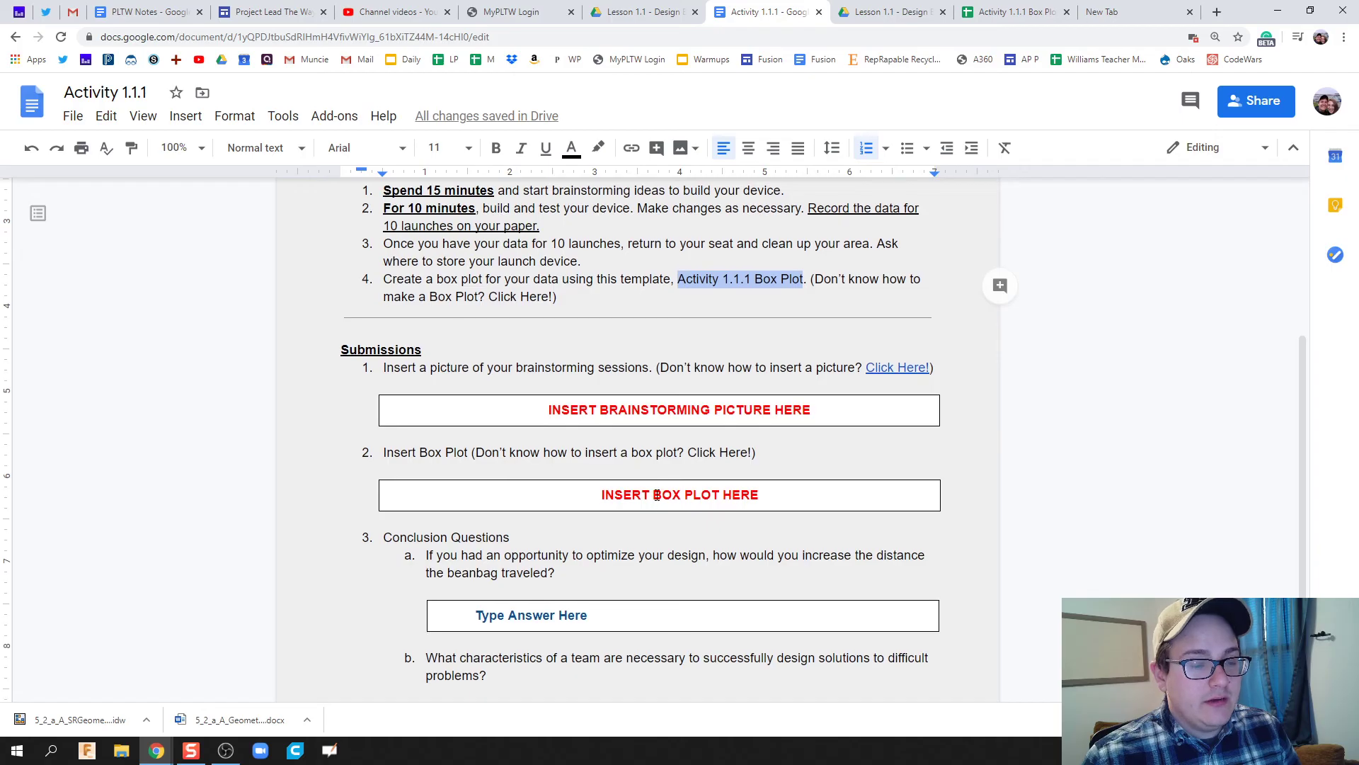
click(657, 494)
drag(759, 498, 605, 498)
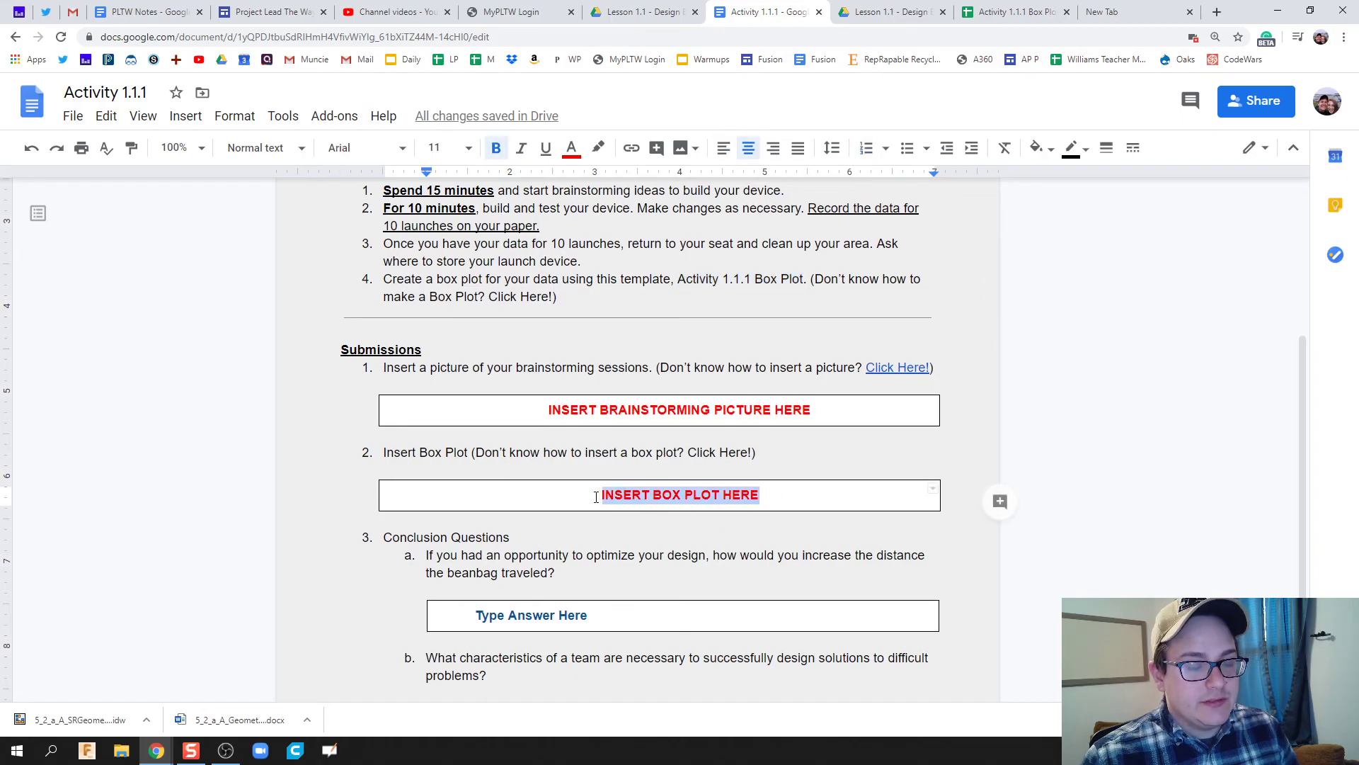
key(BackSpace)
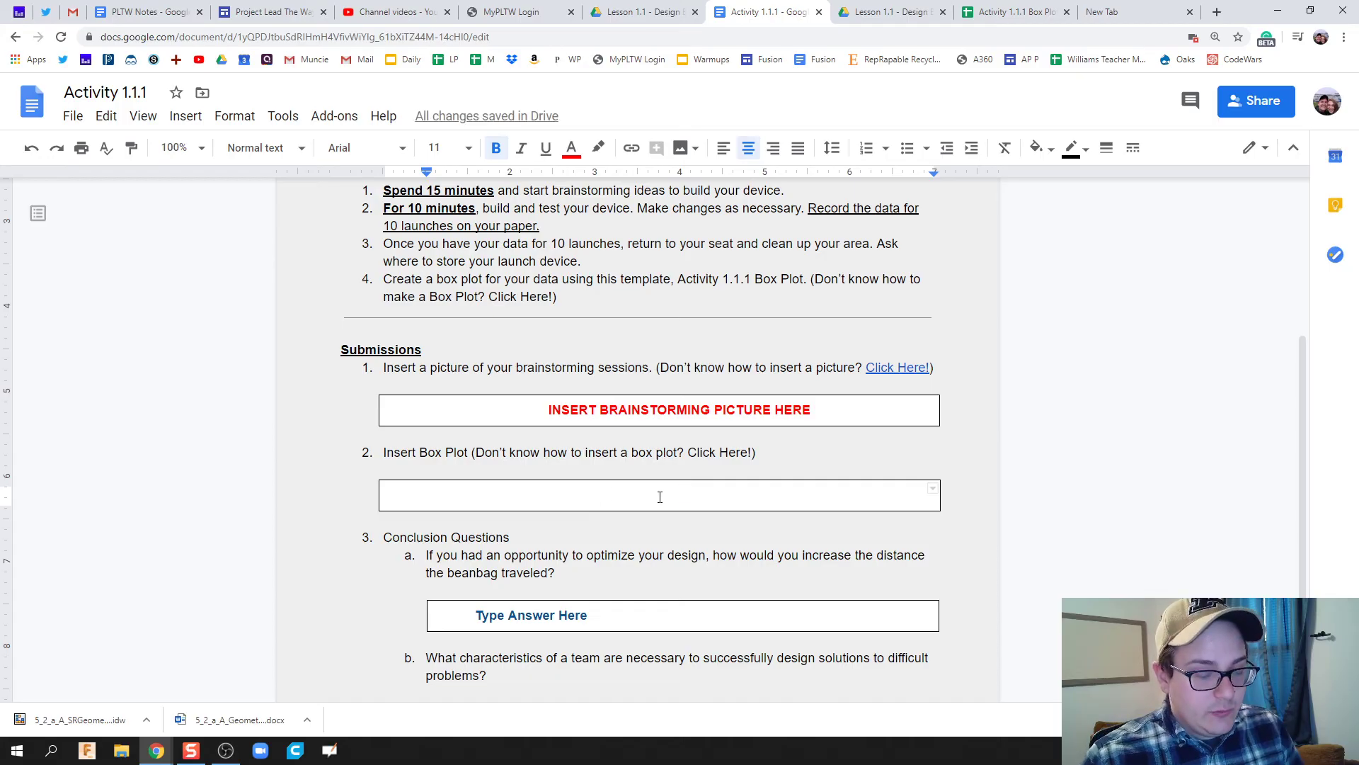
key(ctrl+v)
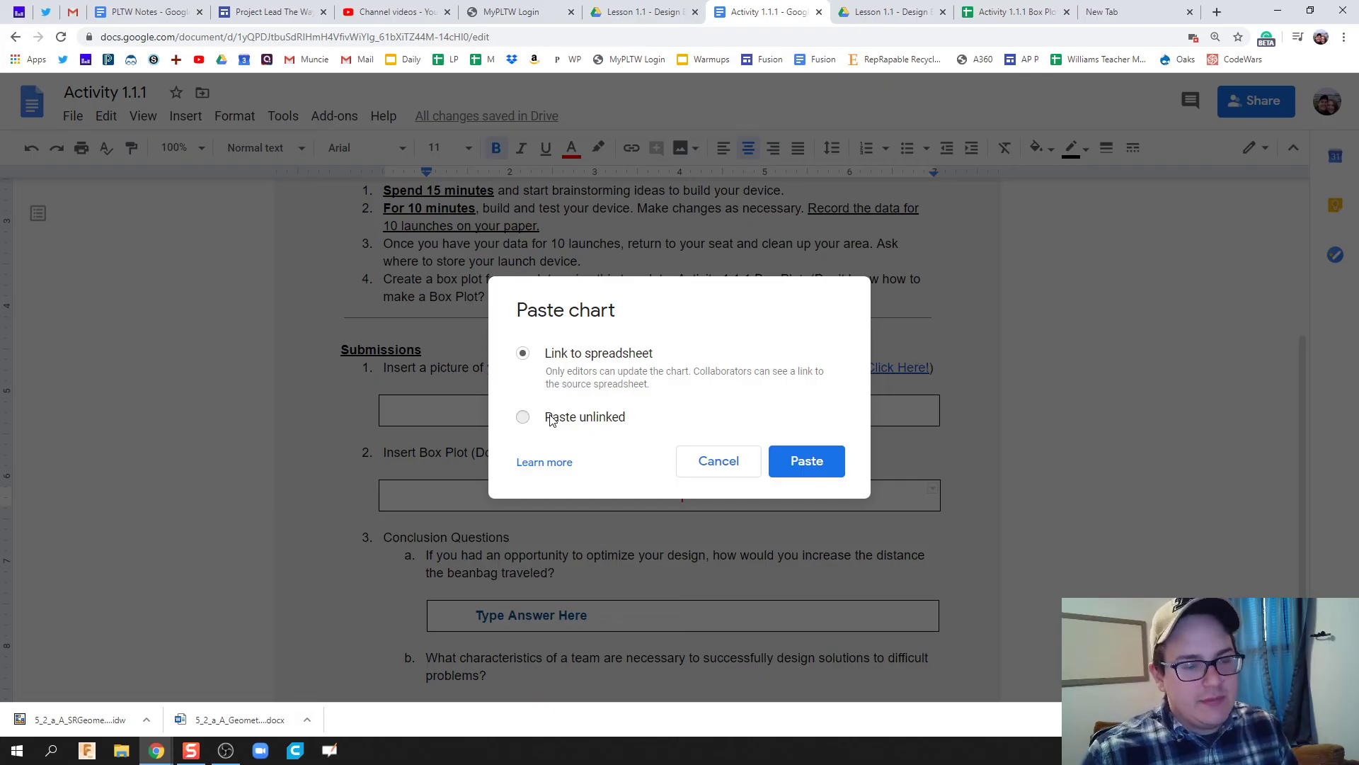
Paste the chart unlinked and resize it to fit the box plot cell.
click(551, 419)
click(794, 462)
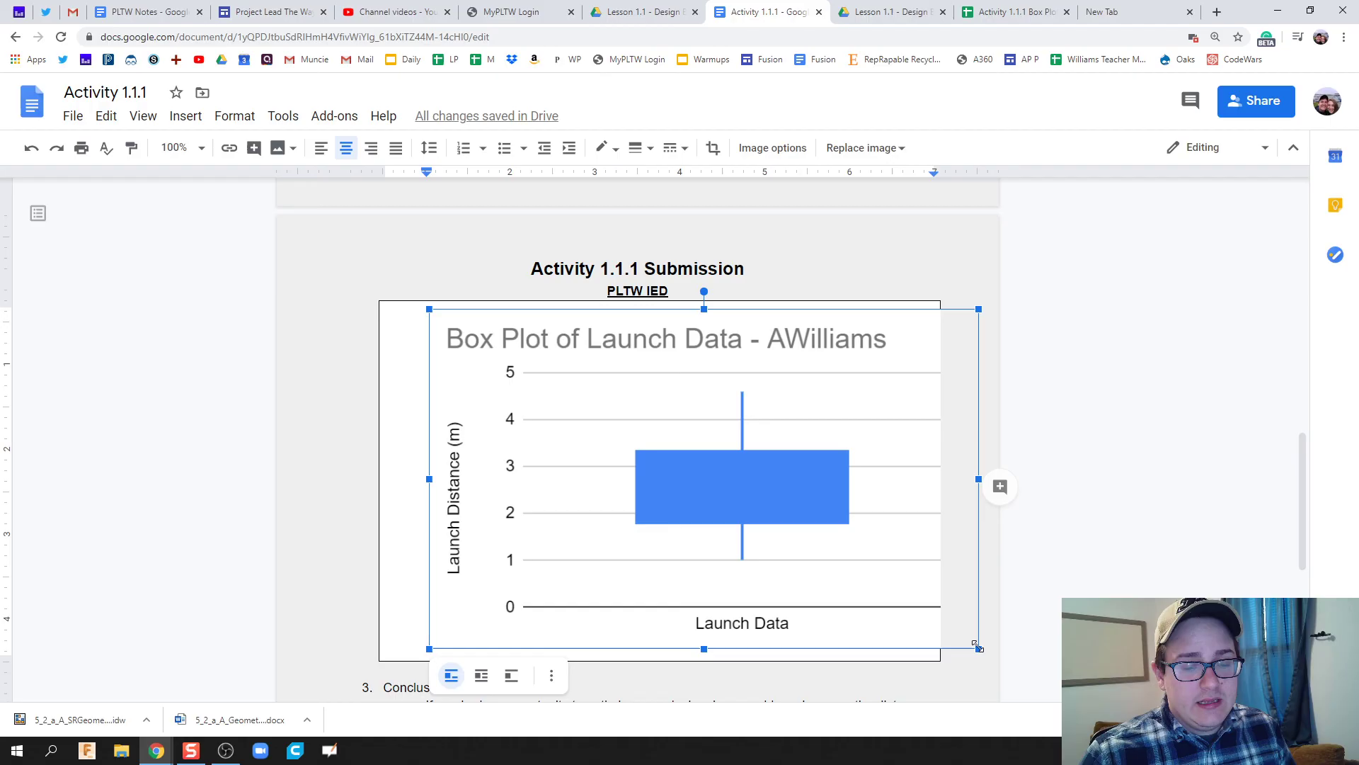
drag(979, 648, 828, 531)
scroll(785, 428, up, 6)
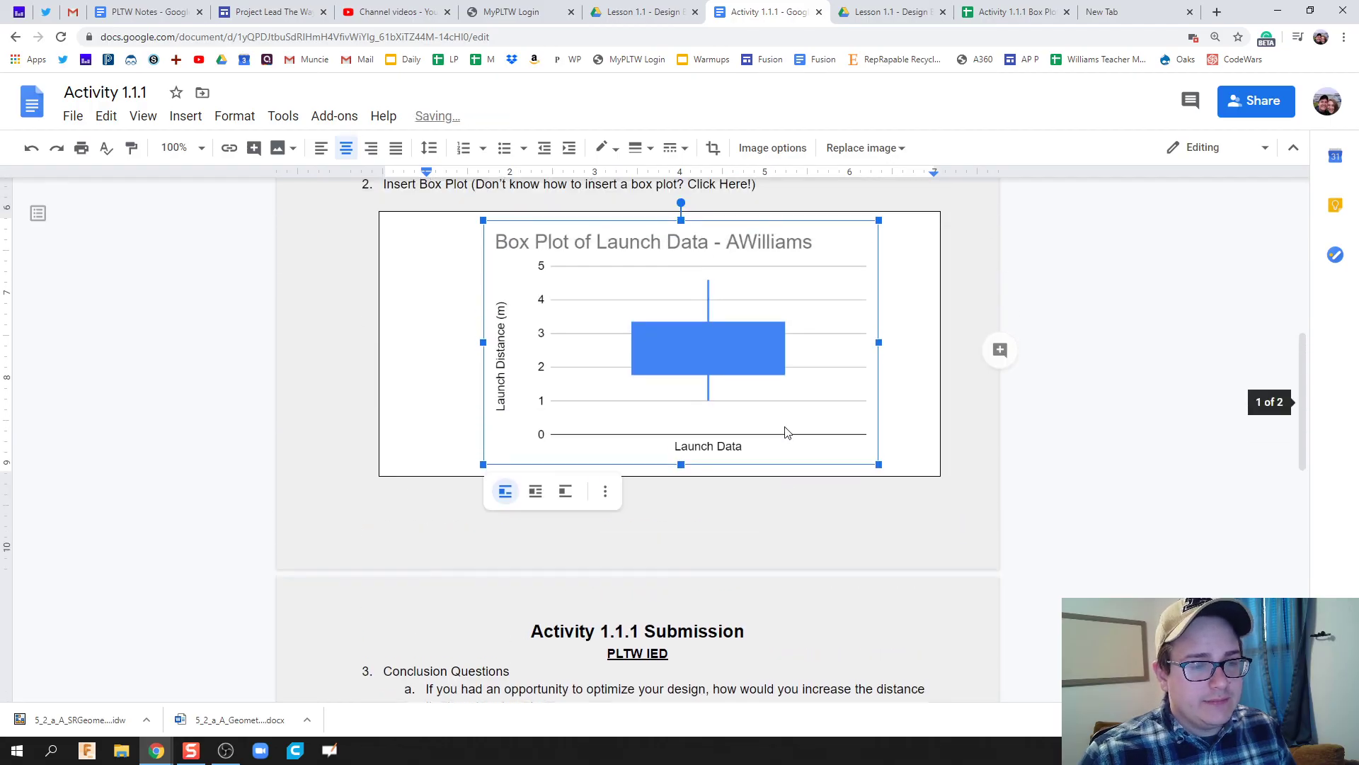
click(926, 494)
Select the 'INSERT BRAINSTORMING PICTURE HERE' placeholder text.
scroll(748, 439, up, 1)
scroll(748, 440, up, 1)
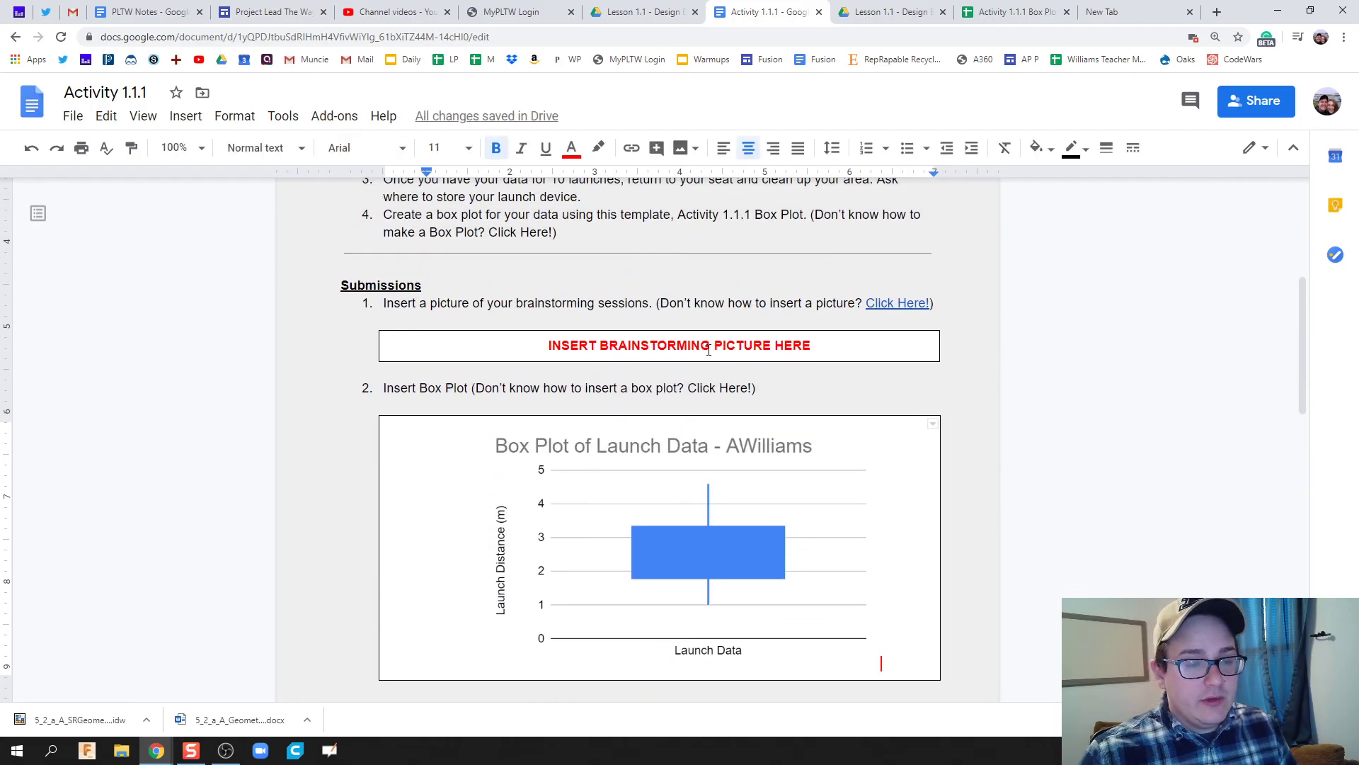
triple_click(708, 344)
drag(806, 346, 556, 342)
Clear the leftover placeholder text from the picture cell and cancel an attempted camera image insert.
key(BackSpace)
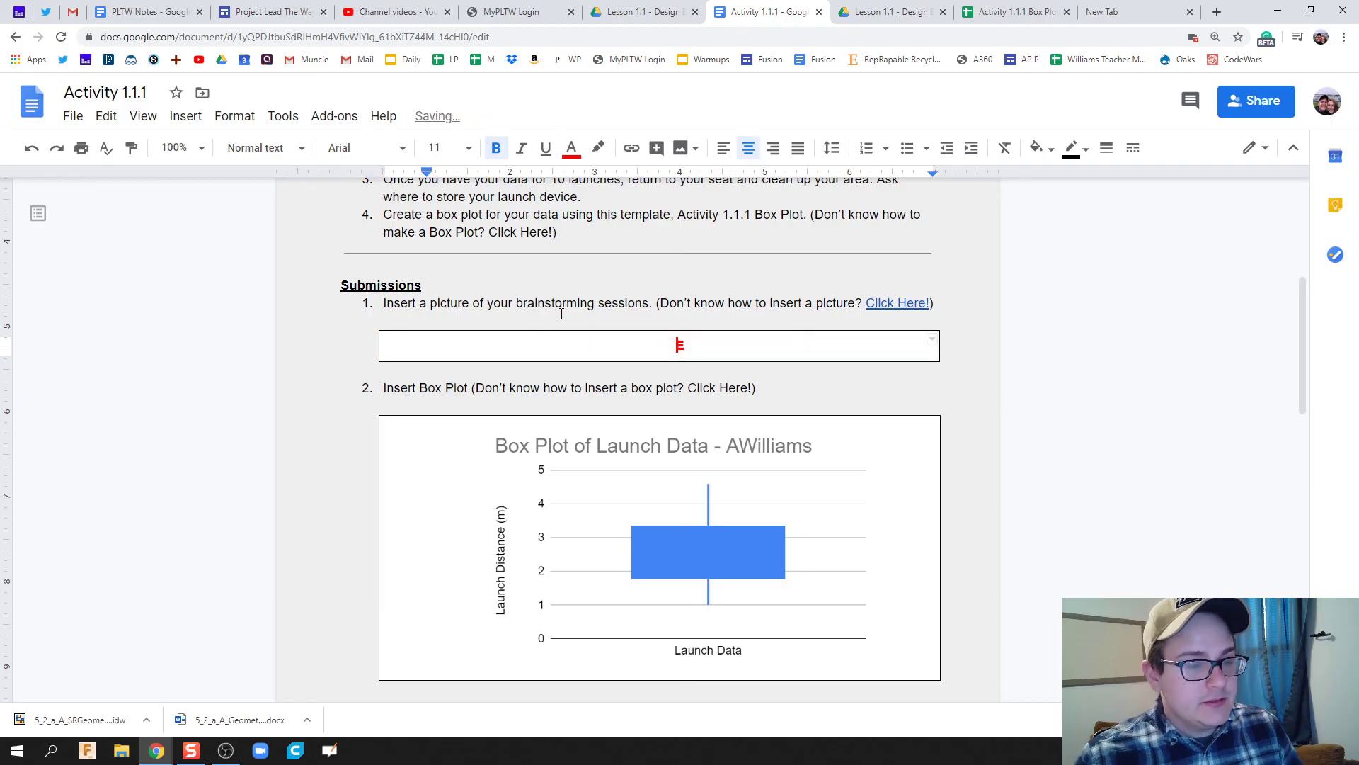
key(Delete)
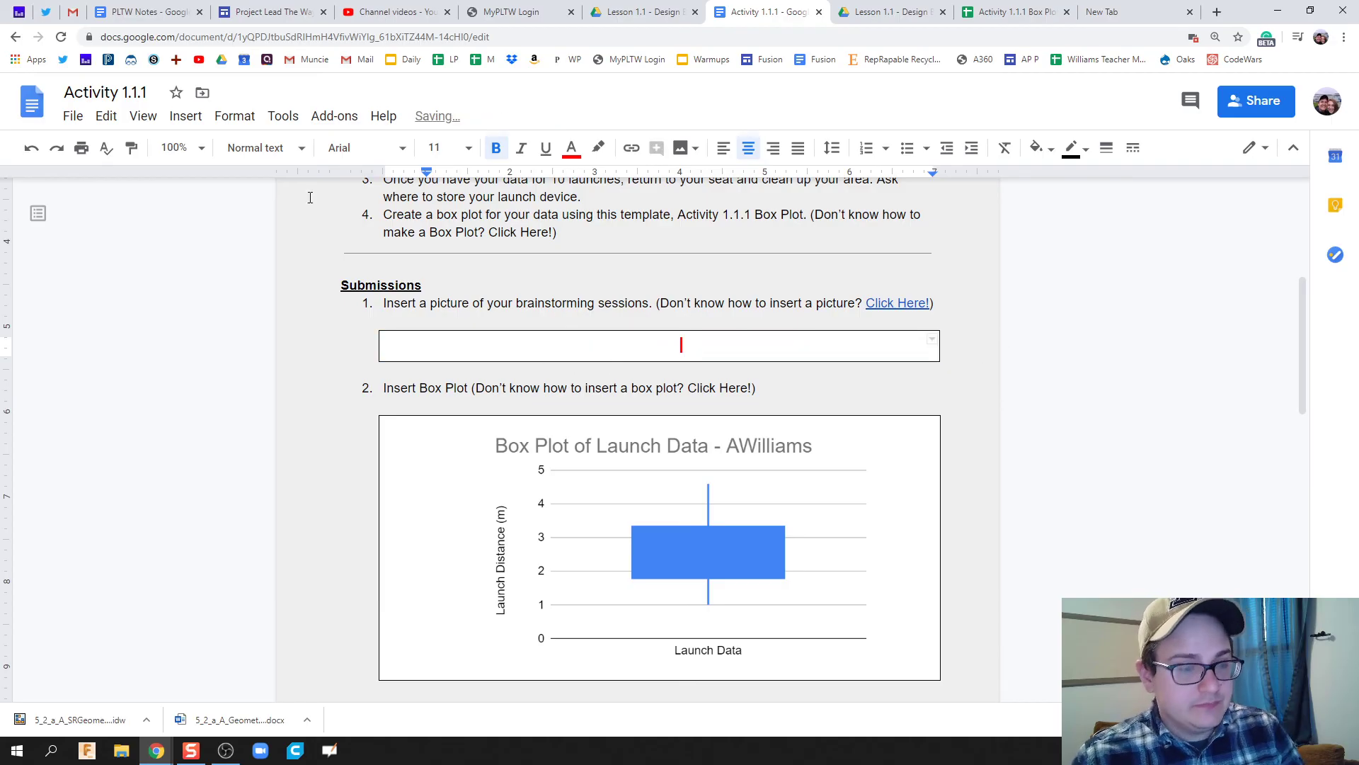
click(186, 116)
mouse_move(212, 147)
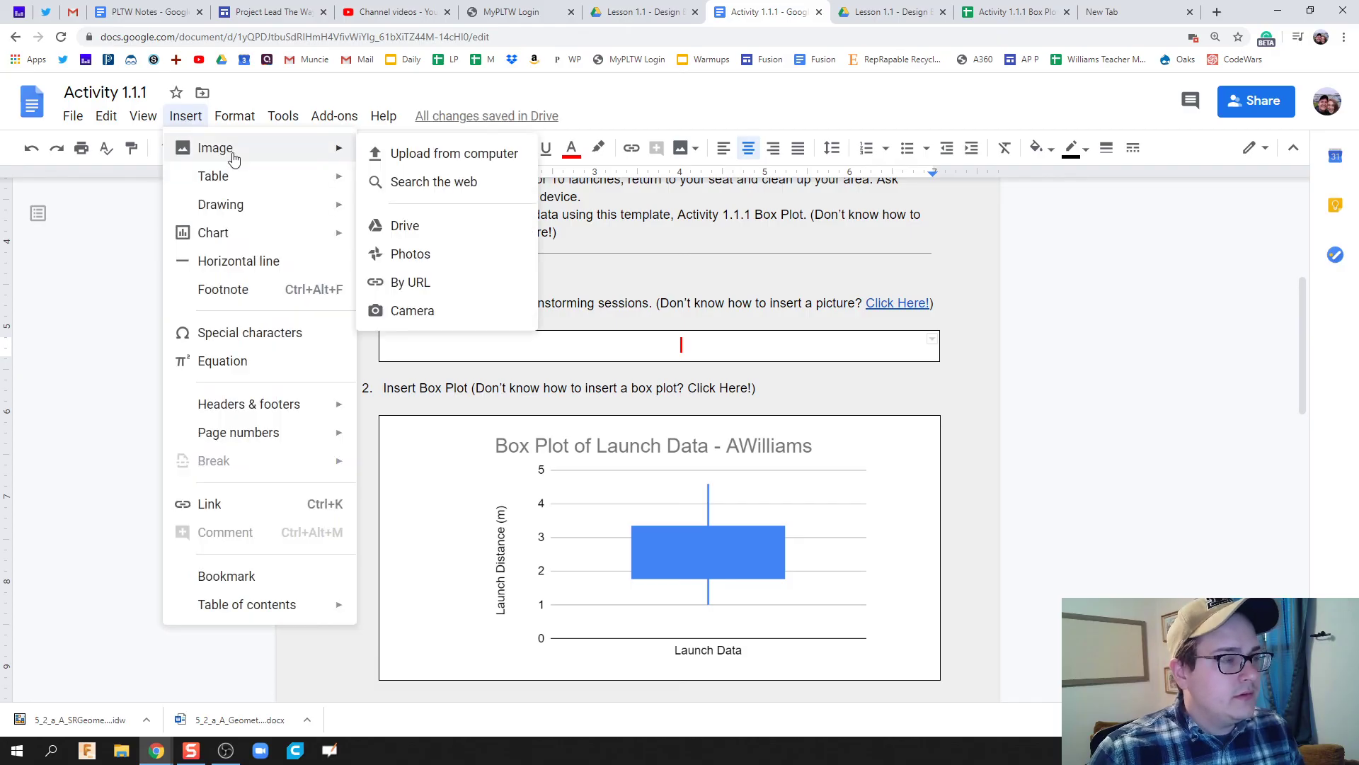
click(459, 312)
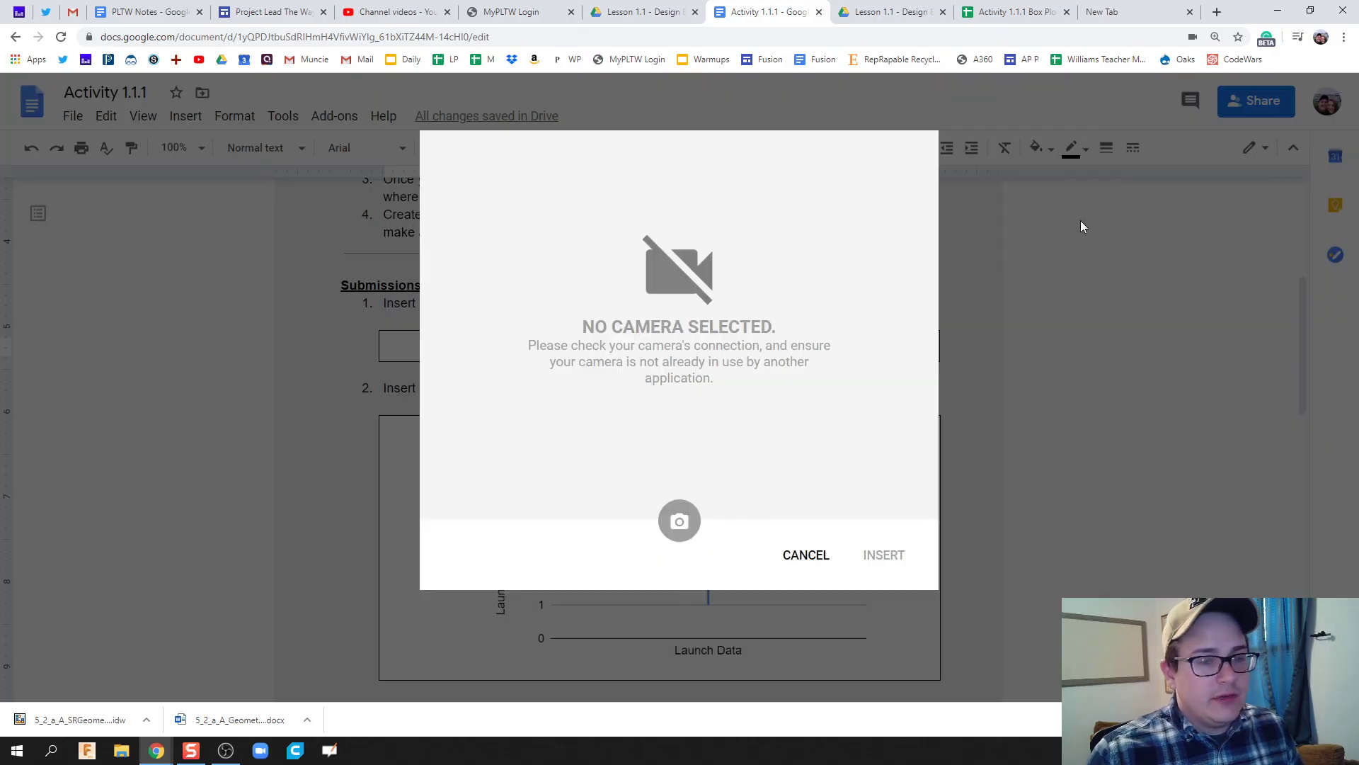
click(813, 553)
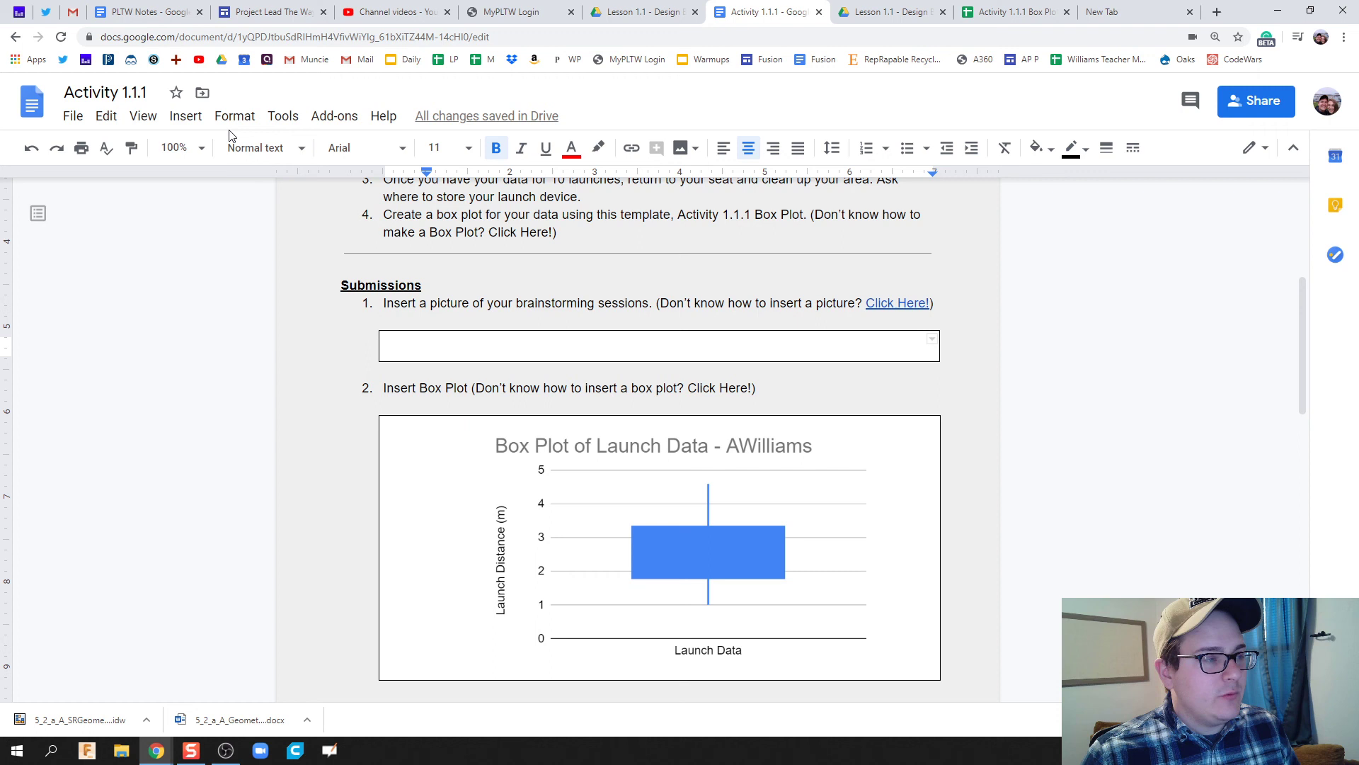
Enter the word 'Image' in the empty brainstorming picture cell and check the Conclusion Questions below.
click(191, 121)
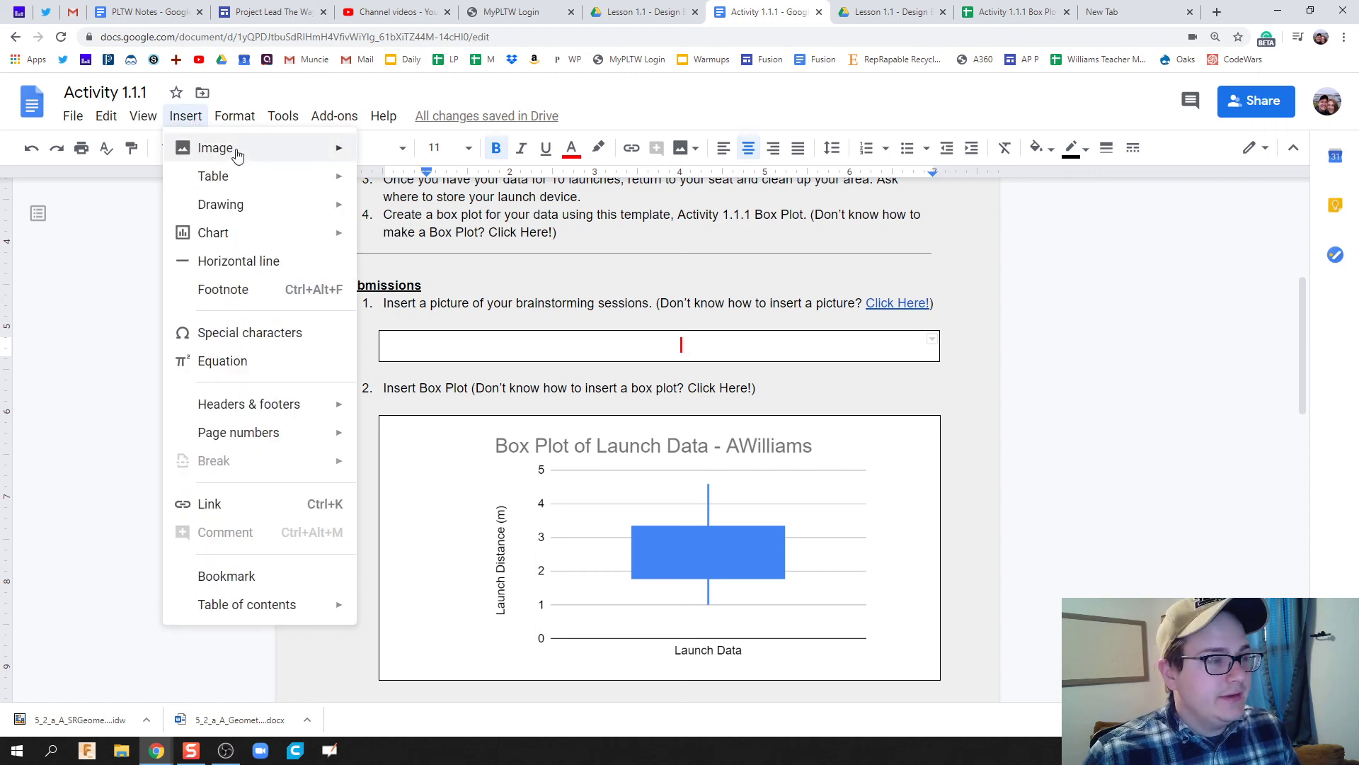
click(714, 352)
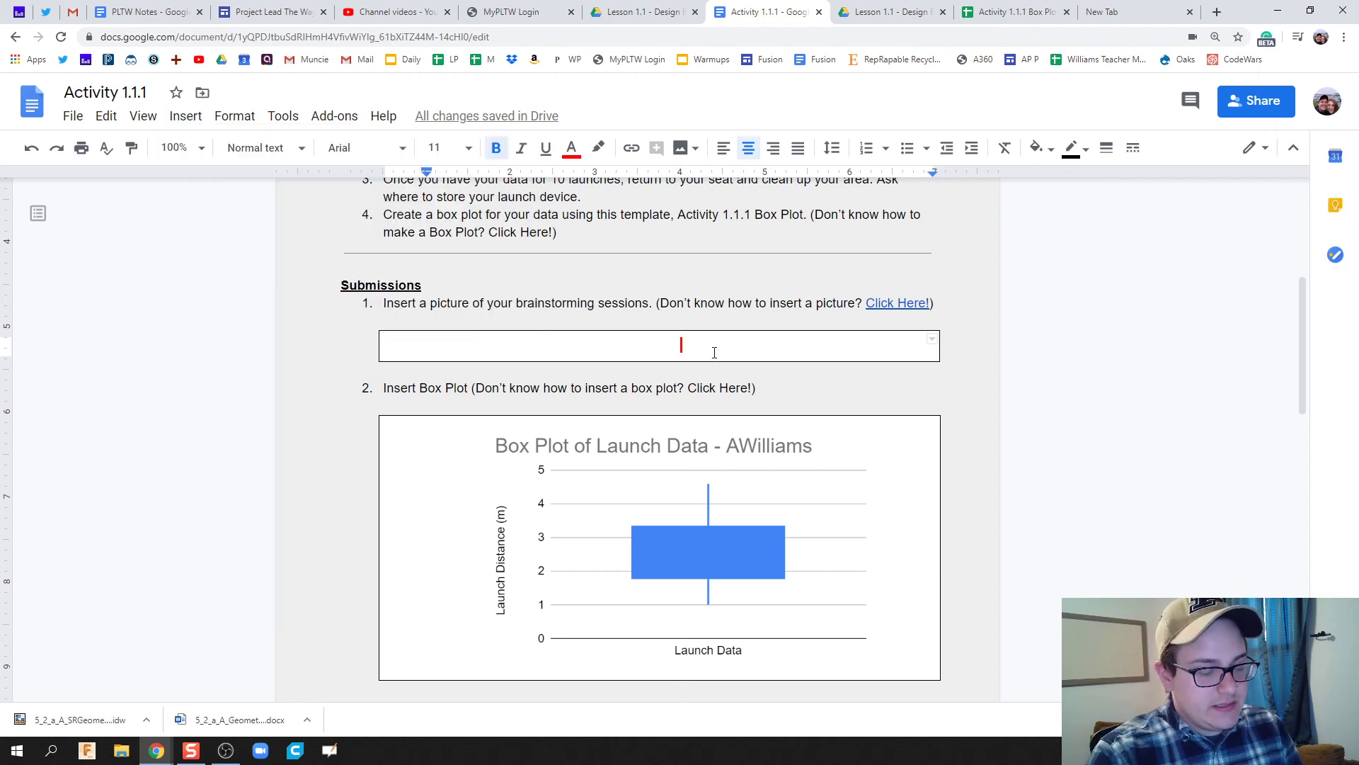
text(Image)
scroll(715, 358, down, 2)
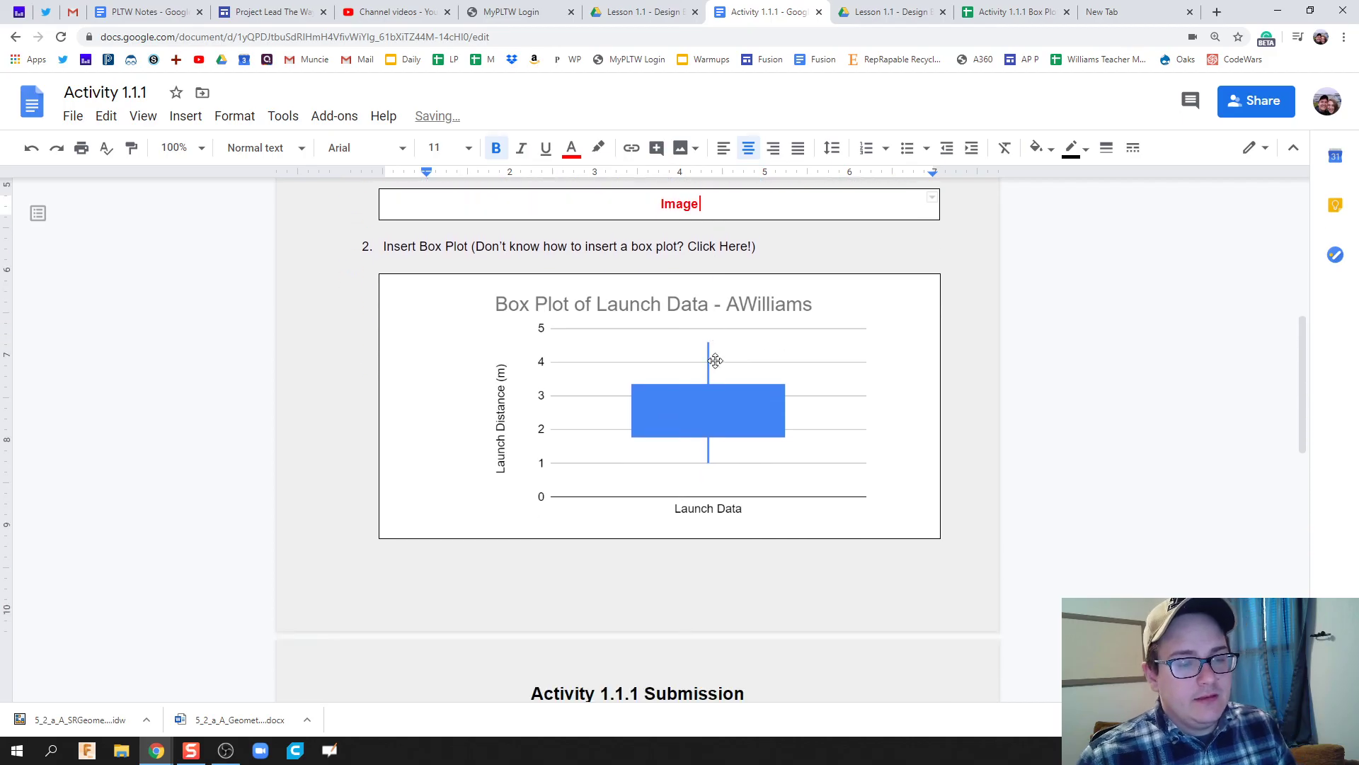
scroll(715, 358, down, 3)
scroll(661, 513, down, 1)
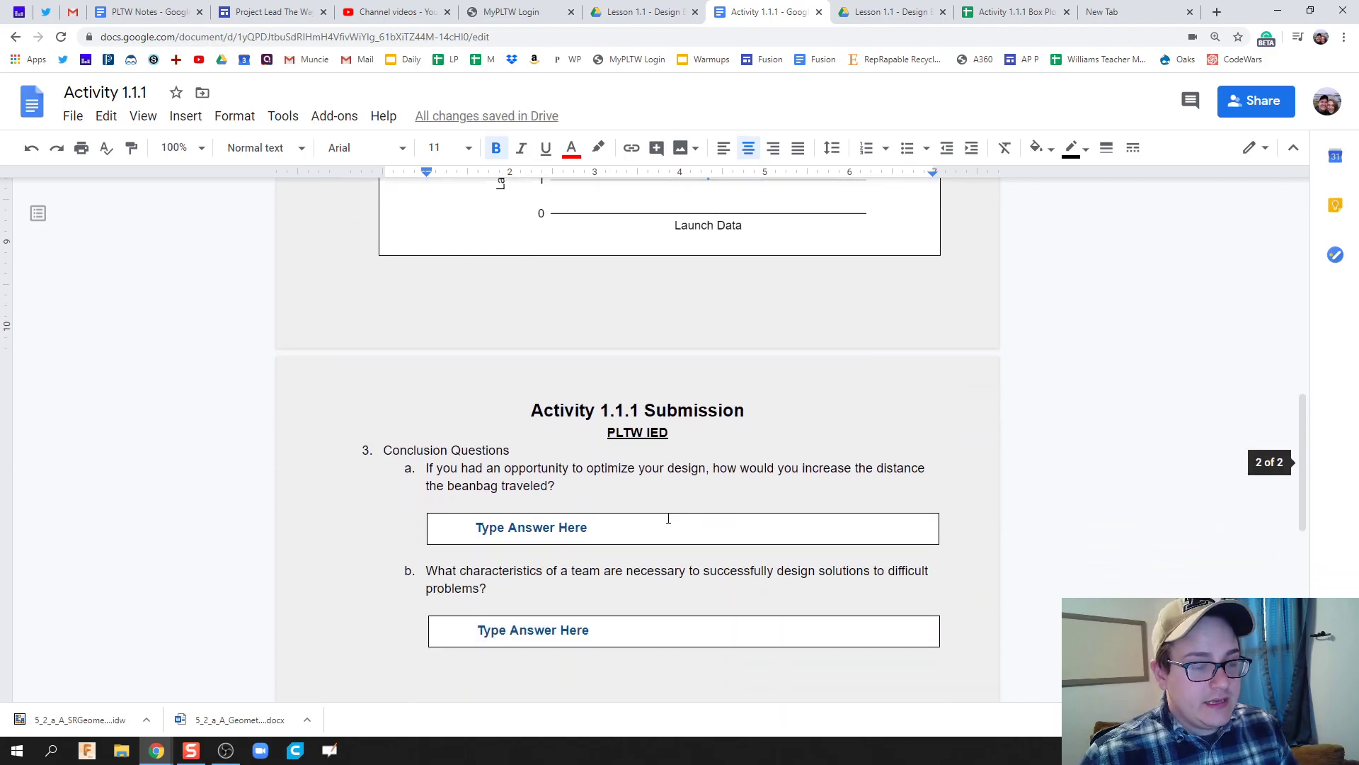
scroll(551, 540, down, 2)
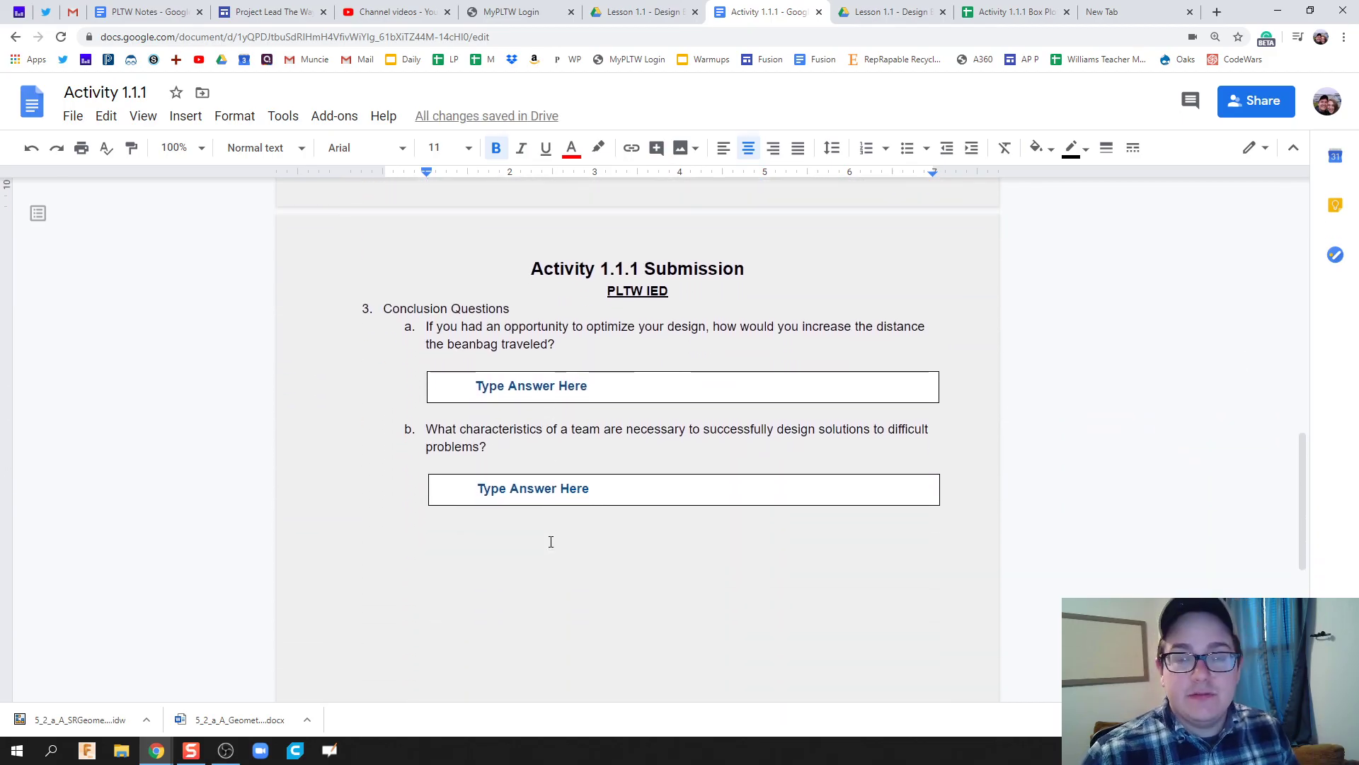
scroll(551, 541, up, 2)
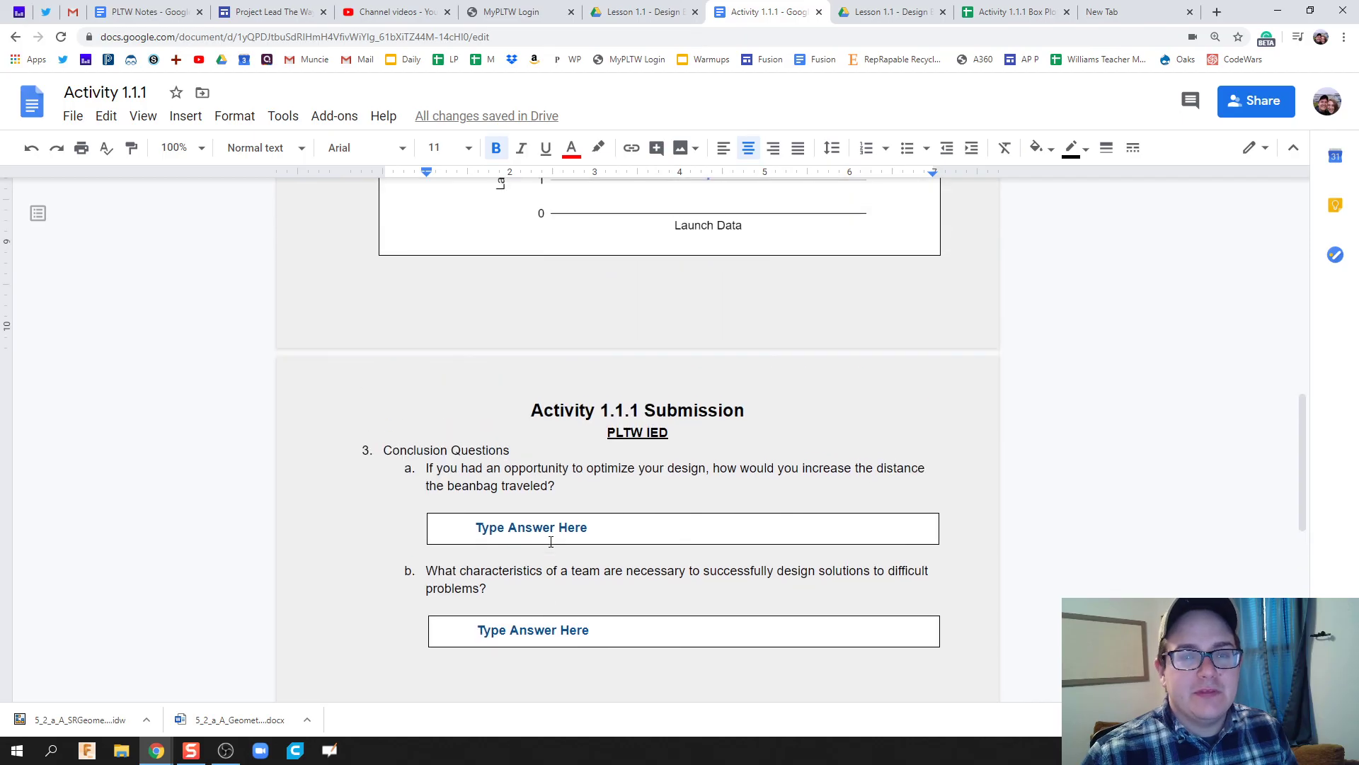